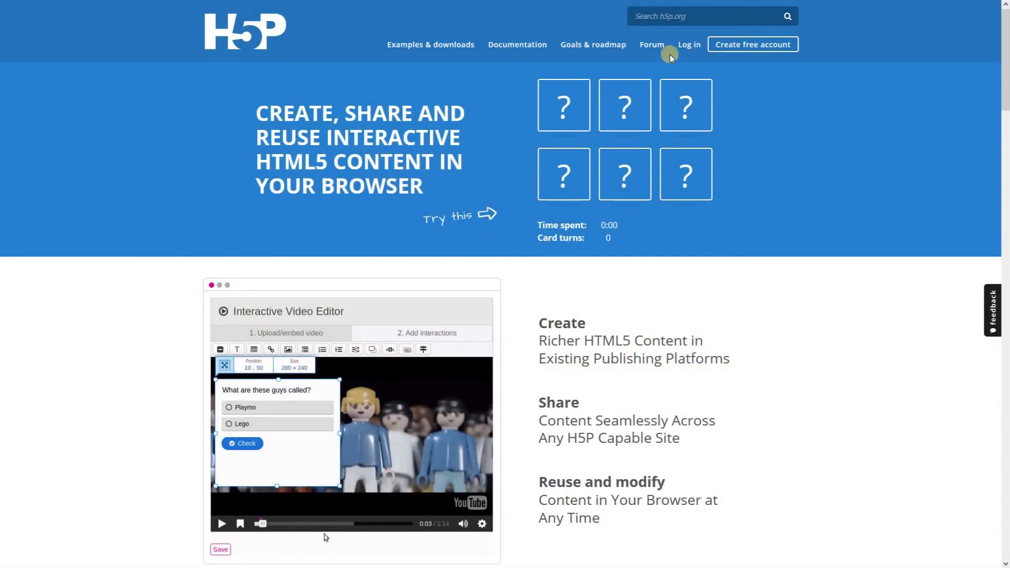
- Log in to the H5P account with the saved credentials and start creating new interactive content
click(687, 45)
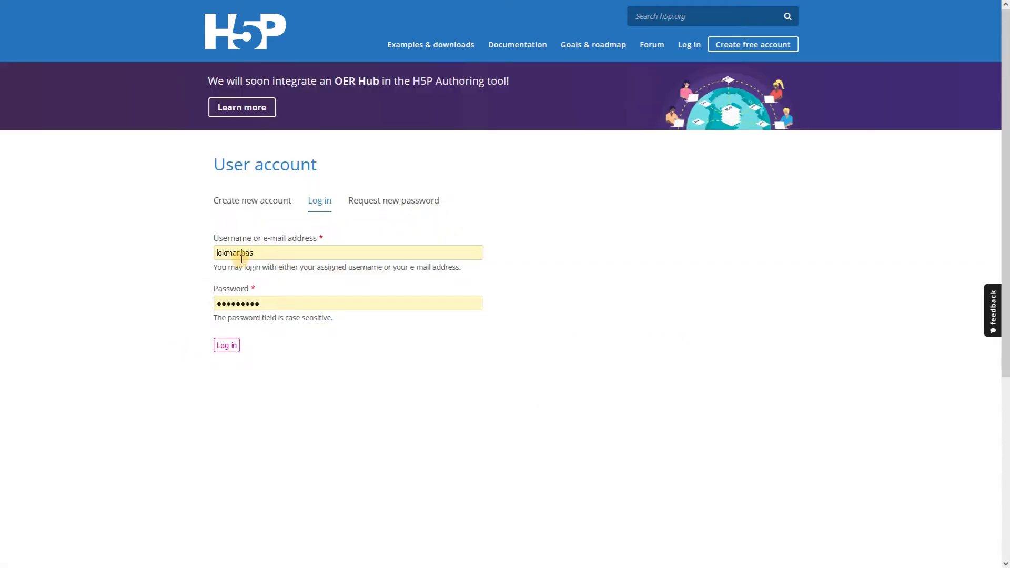
click(230, 348)
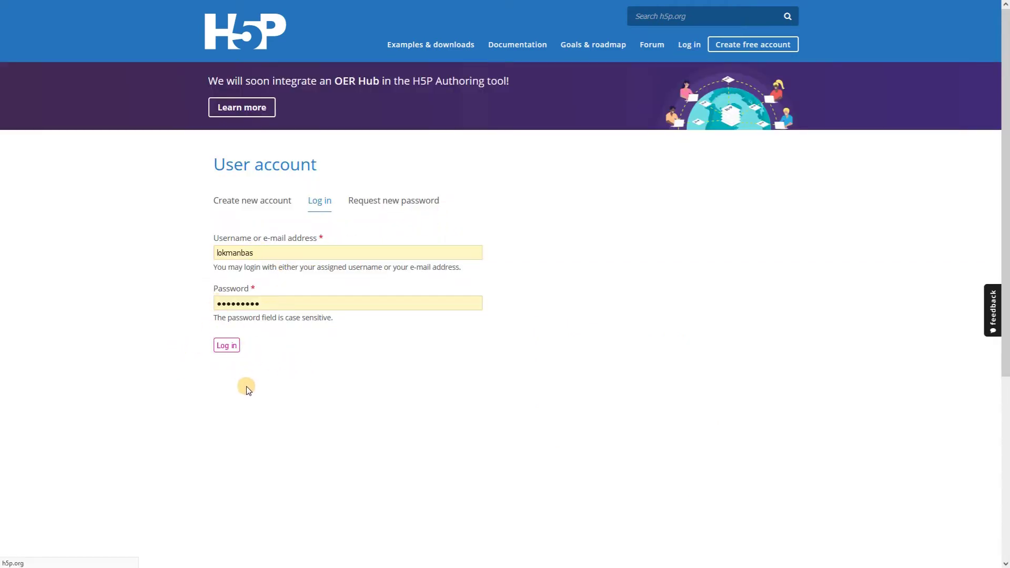
click(382, 272)
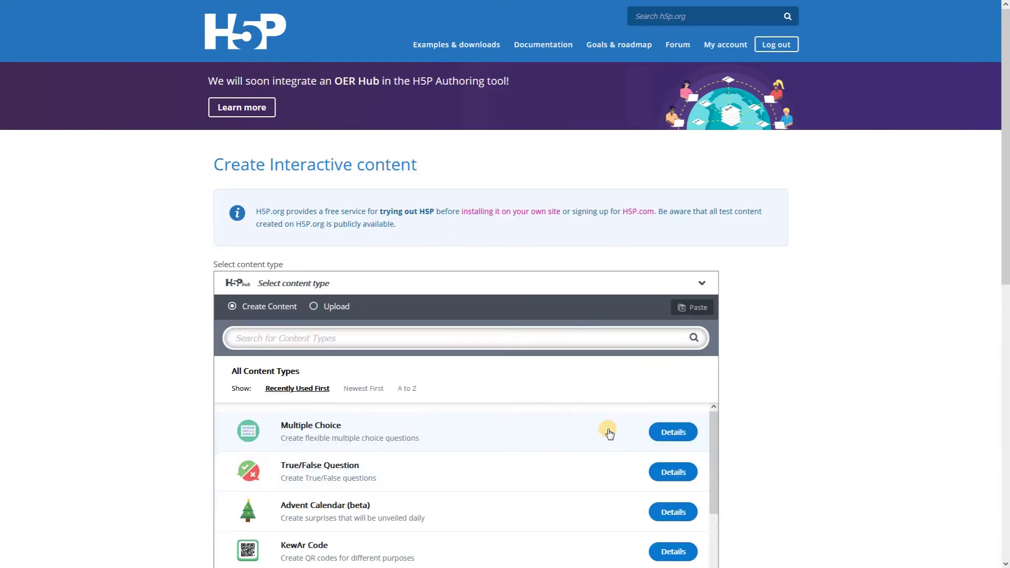
- Search the available content types for "memor"
click(496, 337)
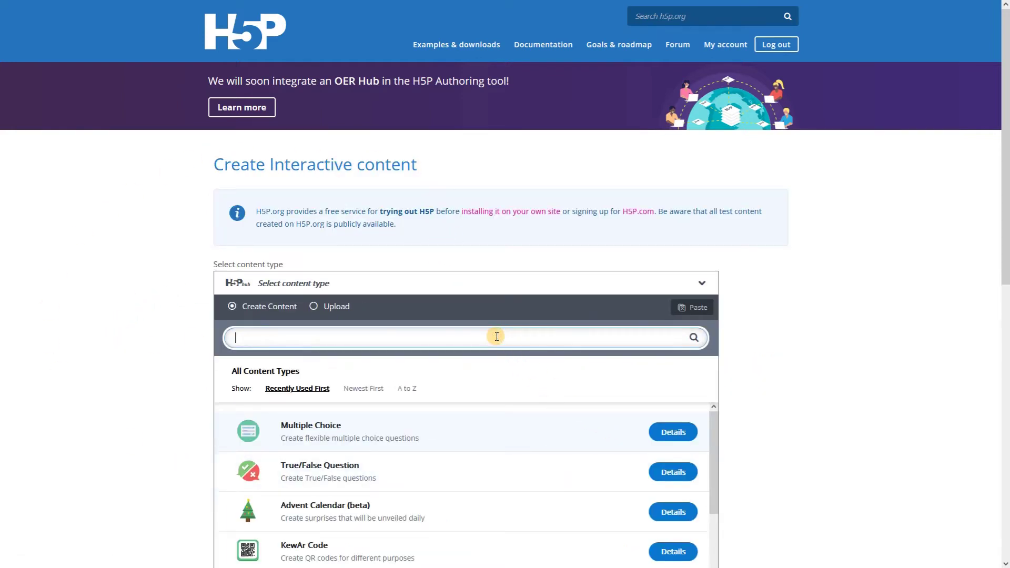
text(memor)
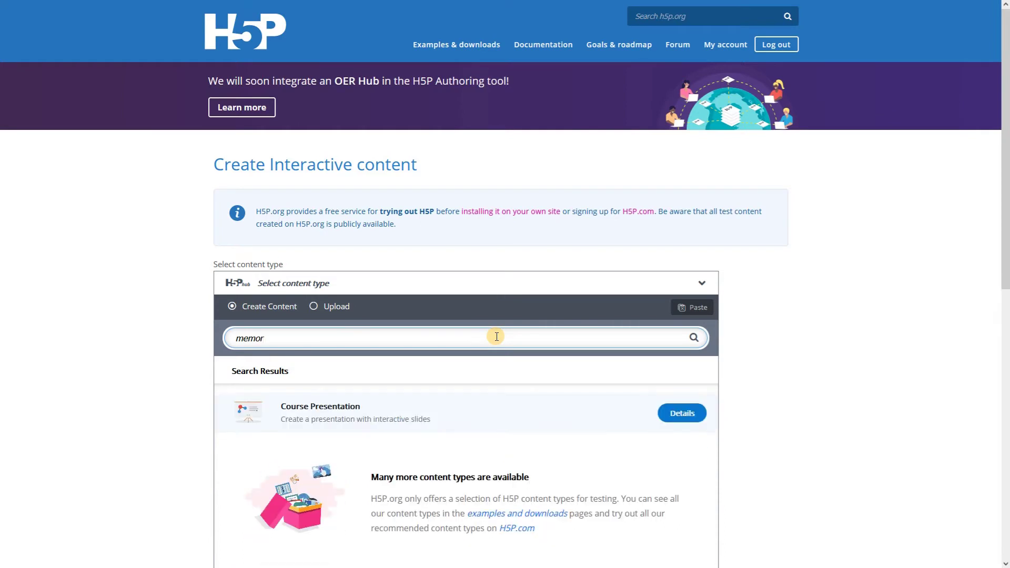
- Upload the H5P file bos-memory-game-37.h5p from the h5p-org-icin folder and use it as the new content
click(325, 320)
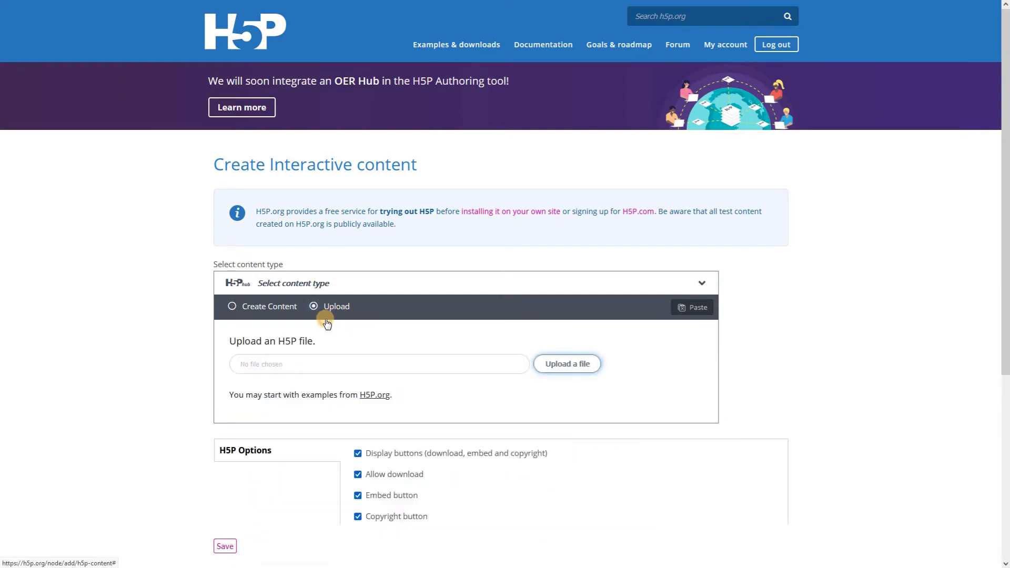
click(324, 368)
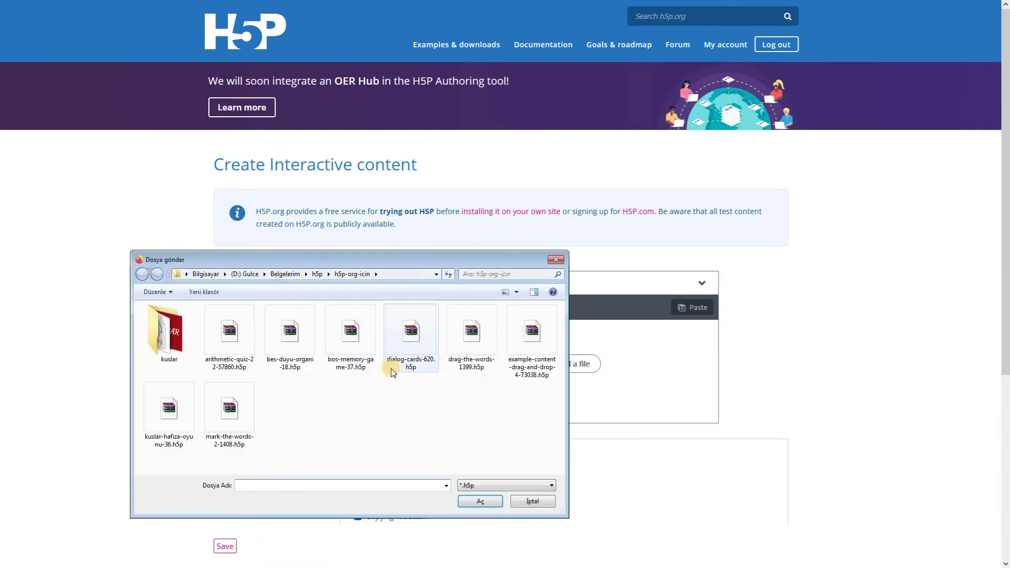
click(351, 337)
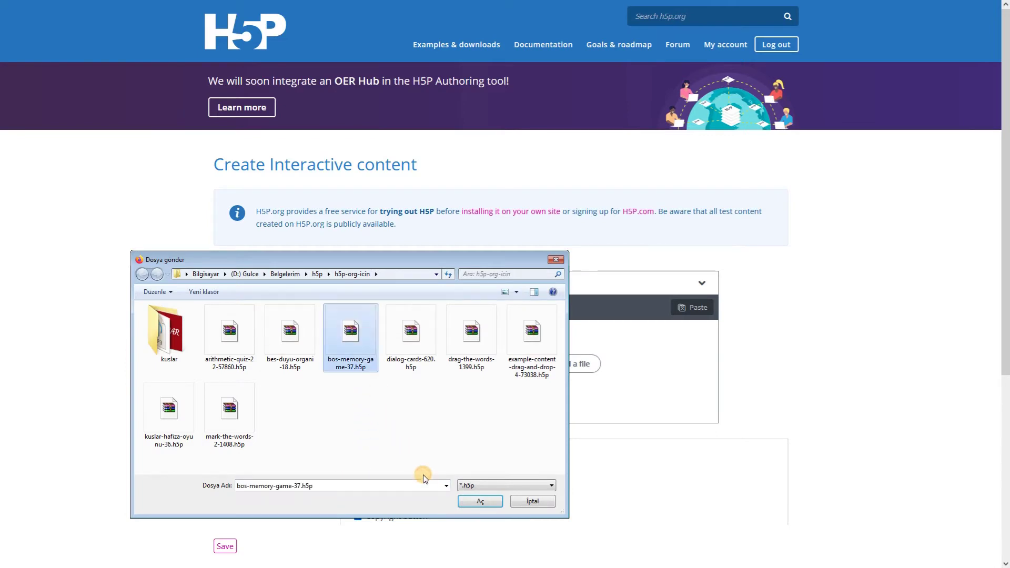
click(476, 501)
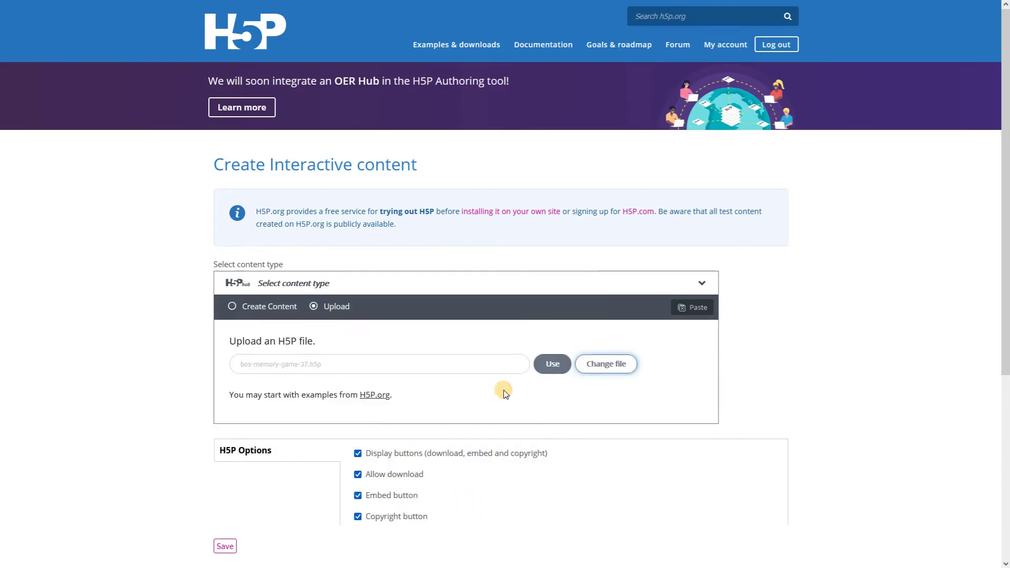
click(555, 366)
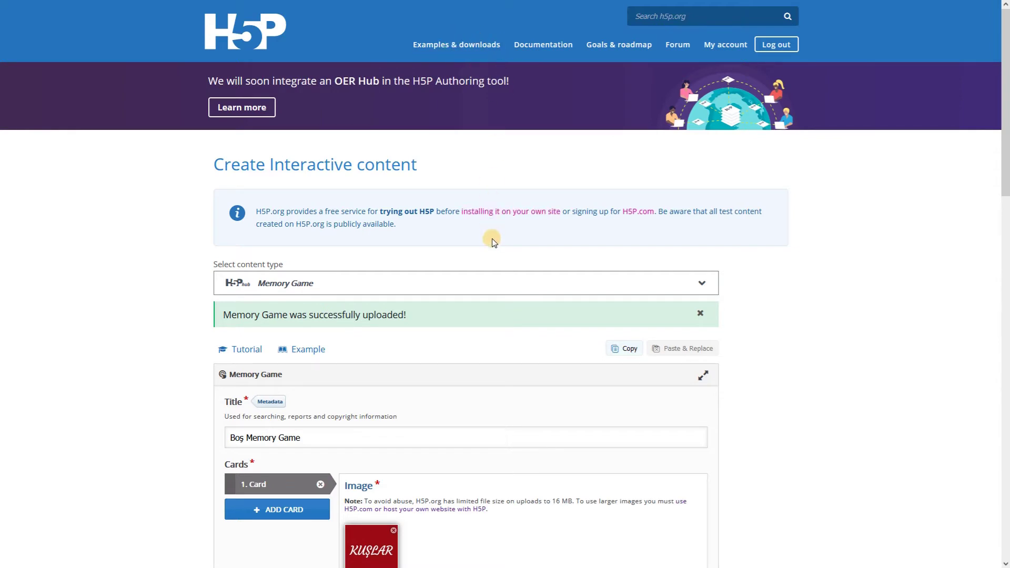
- Replace the memory game's title with "Kuşlar Hafıza Oyunu"
scroll(494, 248, down, 3)
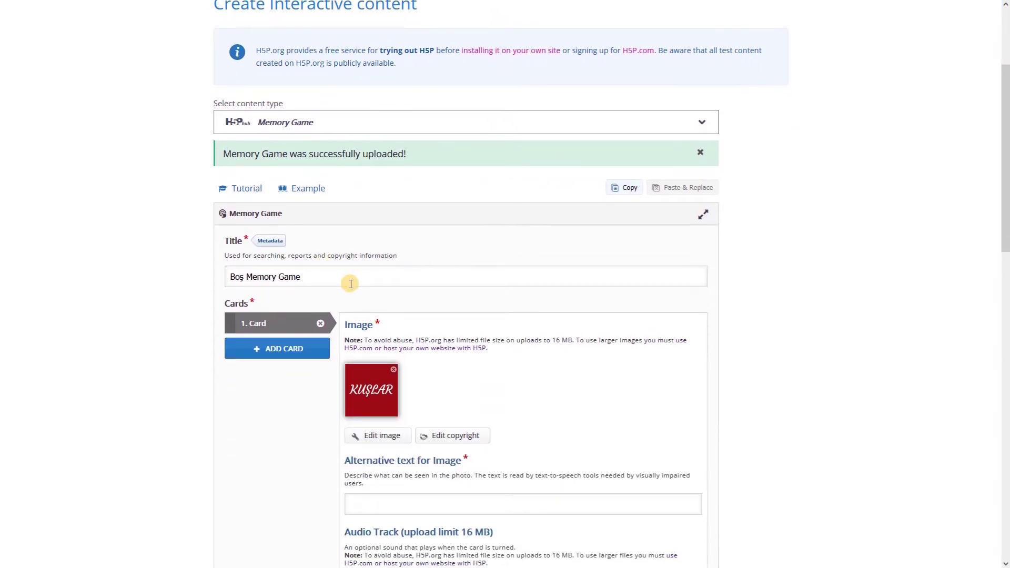
drag(351, 284, 226, 288)
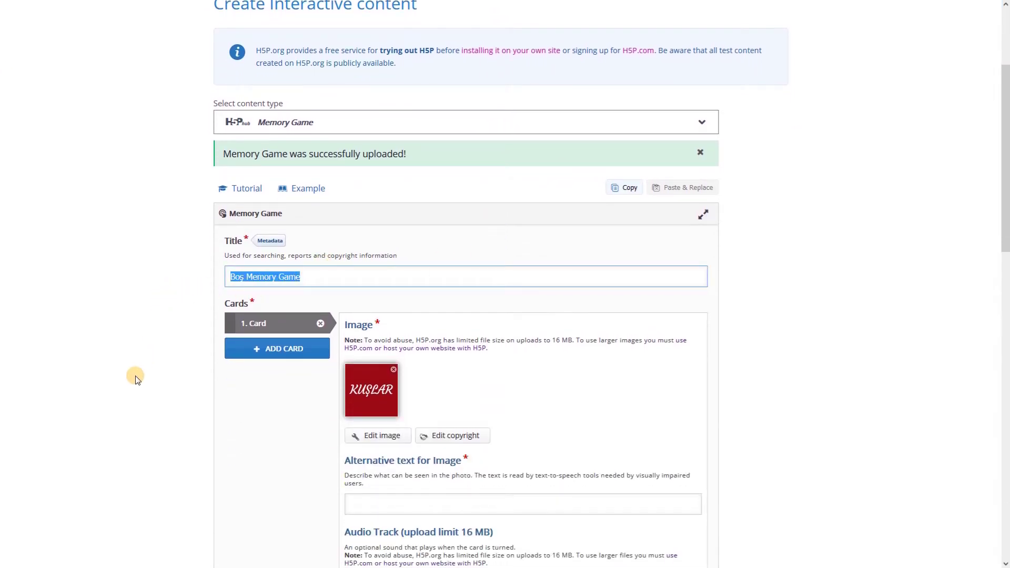
key(BackSpace)
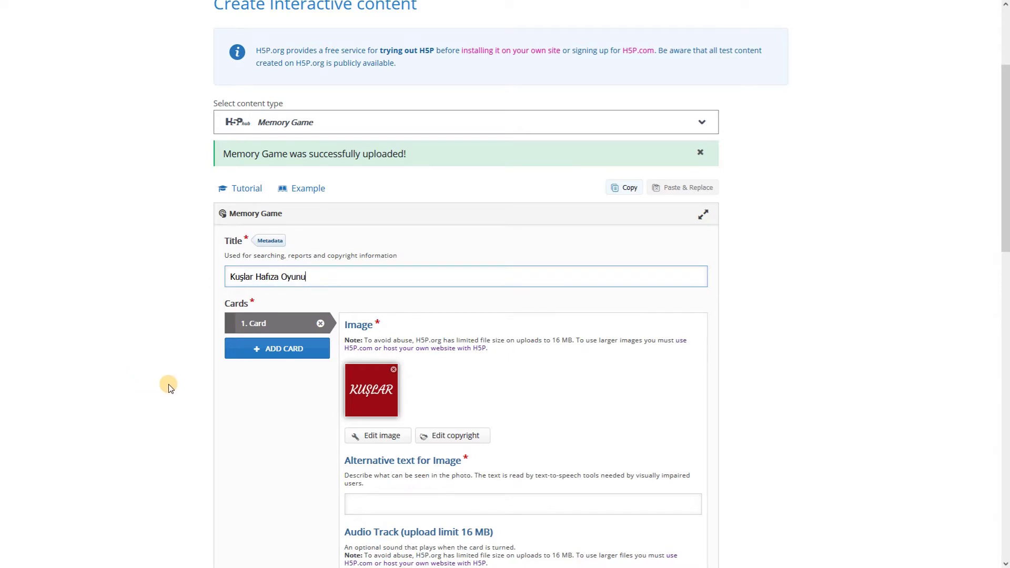
scroll(167, 383, down, 5)
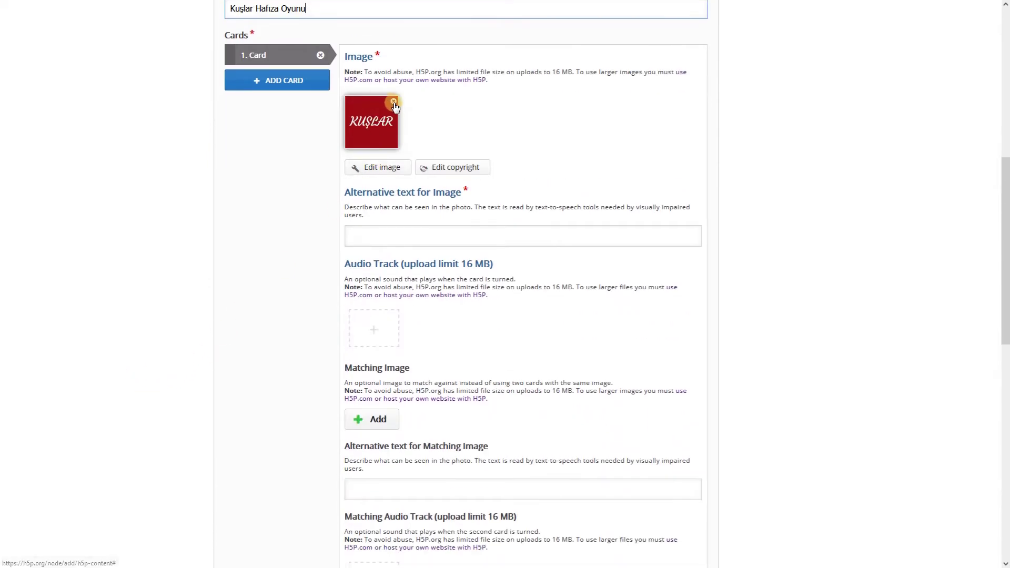
click(394, 101)
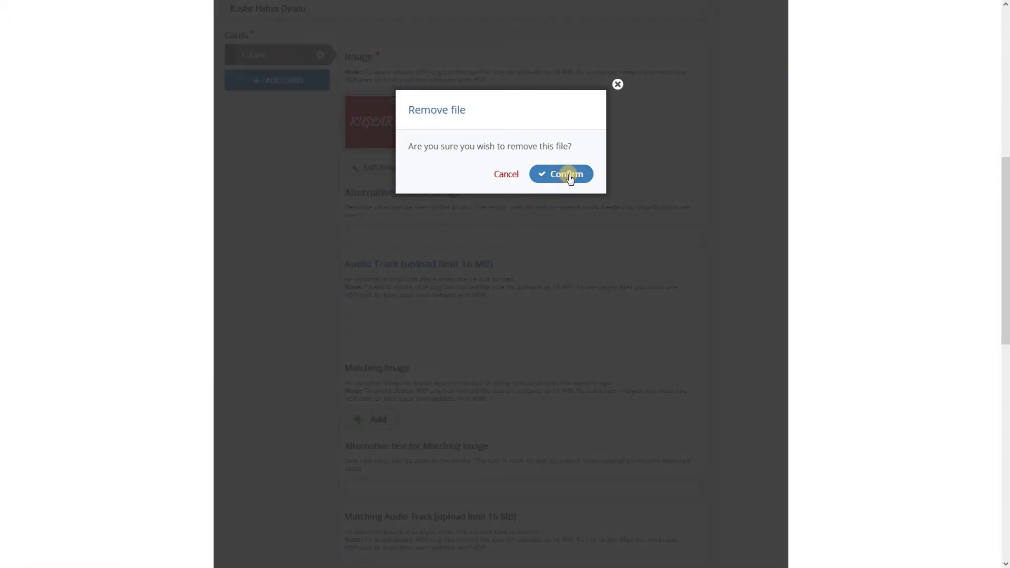
click(507, 175)
- Add six cards to the memory game, cards 2 through 7
scroll(342, 172, up, 2)
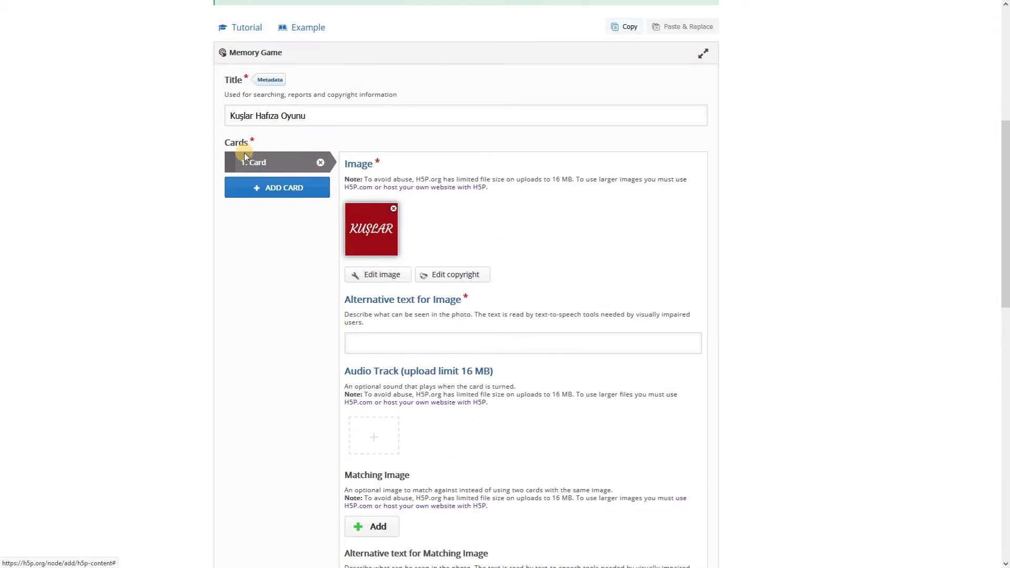
click(282, 190)
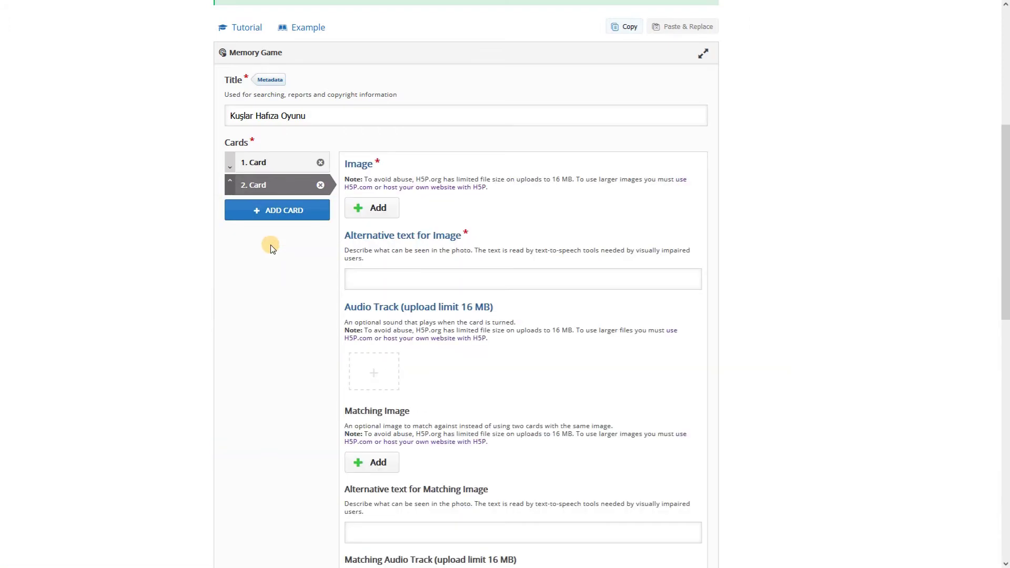
click(283, 210)
click(283, 245)
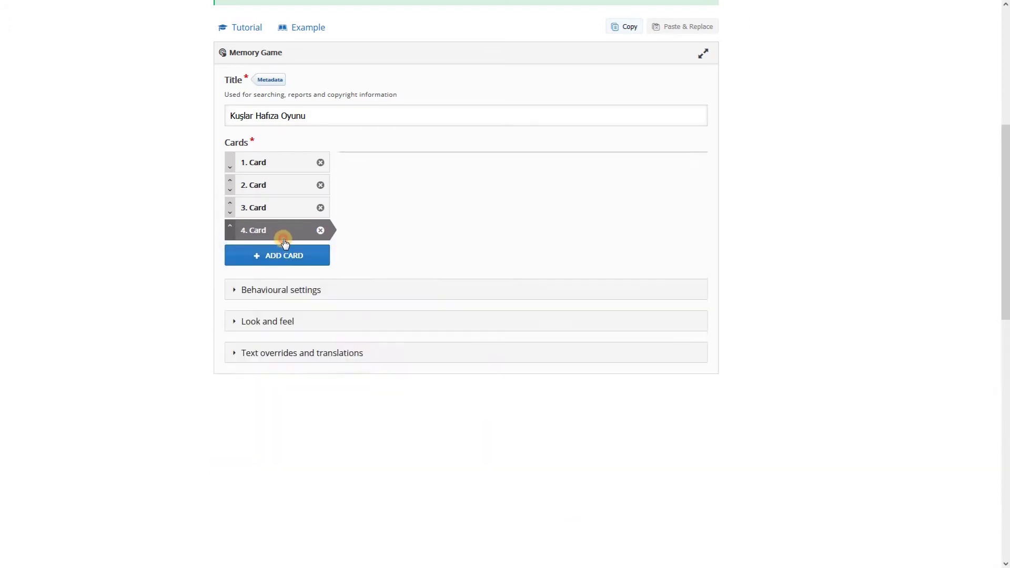
click(283, 262)
click(279, 287)
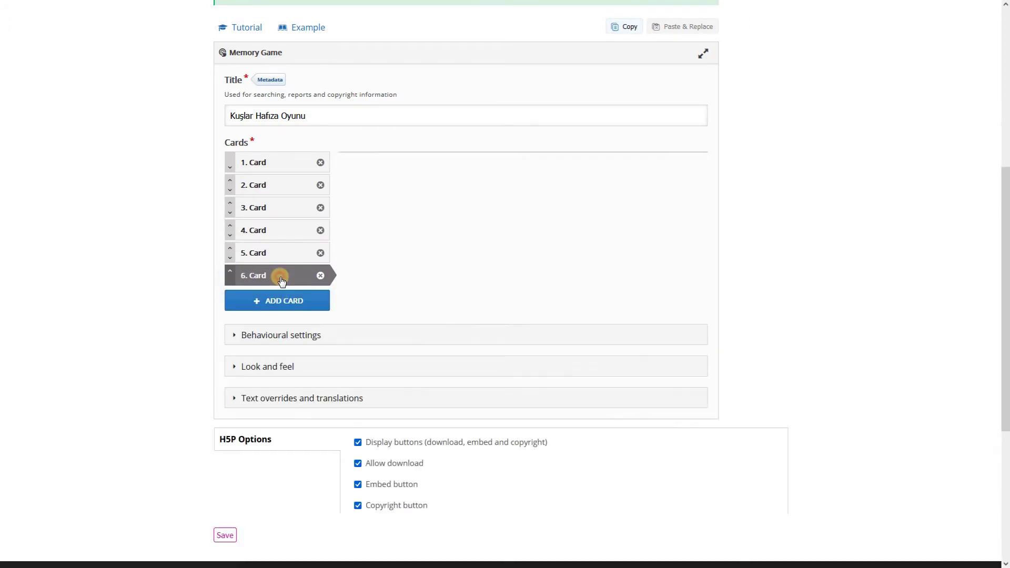
click(281, 308)
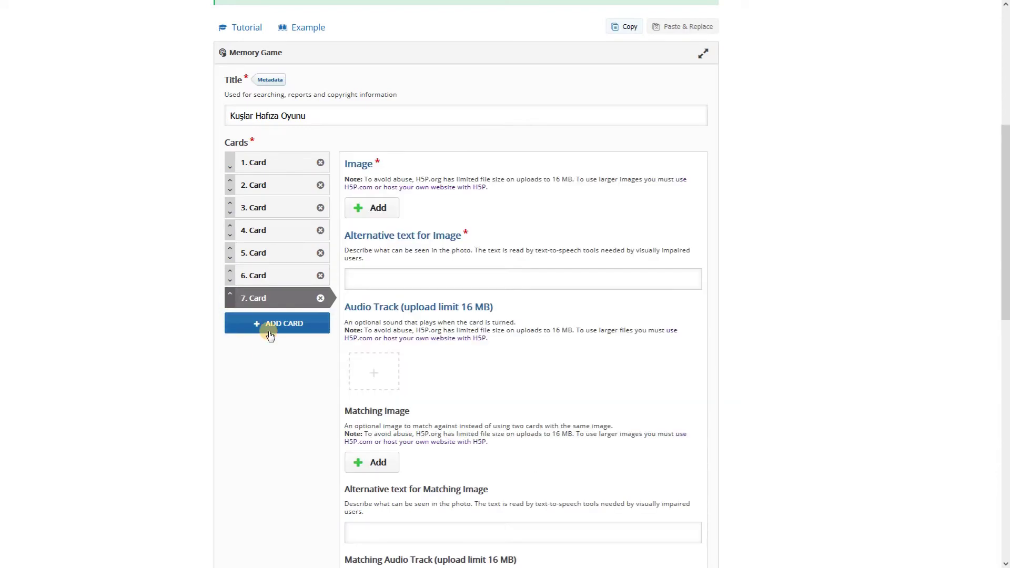
- Add six more cards to the memory game, cards 8 through 13
click(275, 328)
click(276, 346)
click(279, 377)
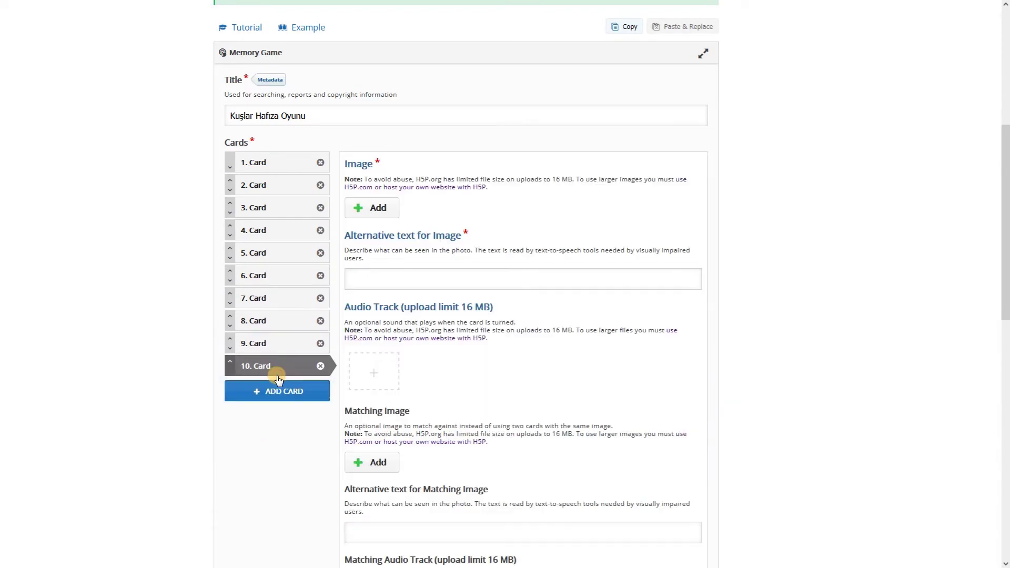
click(273, 389)
click(277, 415)
click(280, 437)
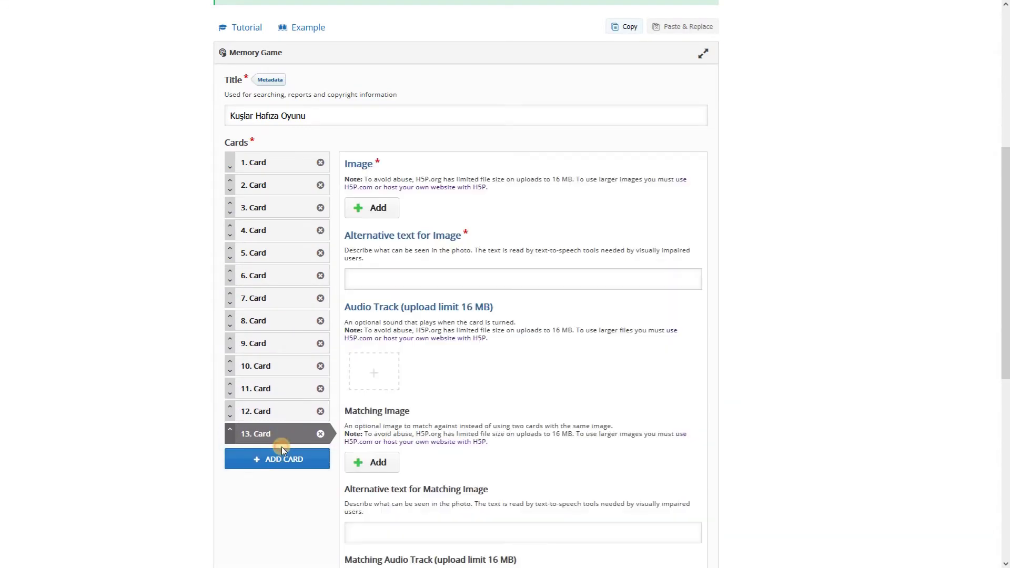
- Delete cards 13 through 8 from the memory game, confirming each removal
scroll(283, 454, down, 1)
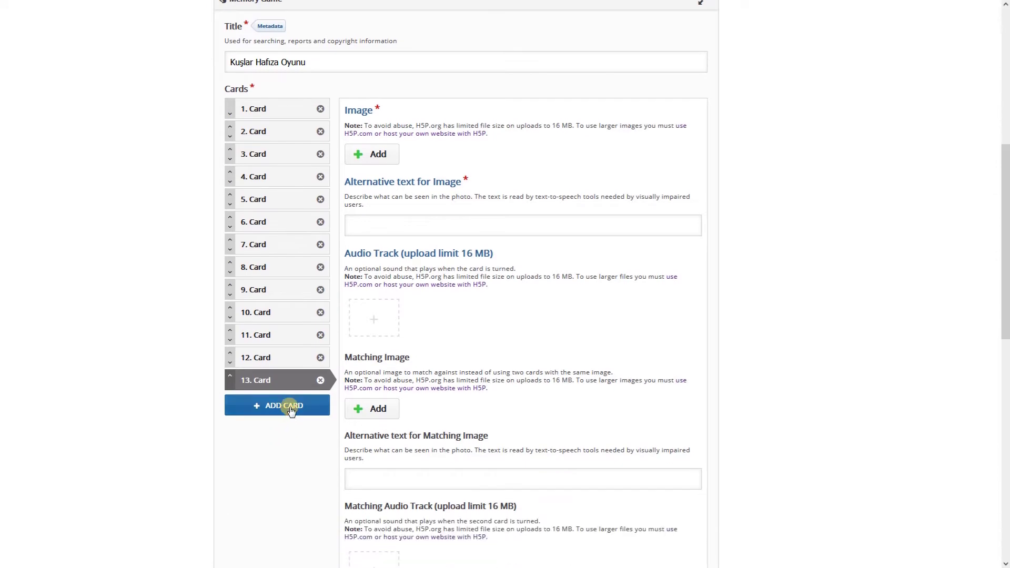
click(320, 380)
click(551, 455)
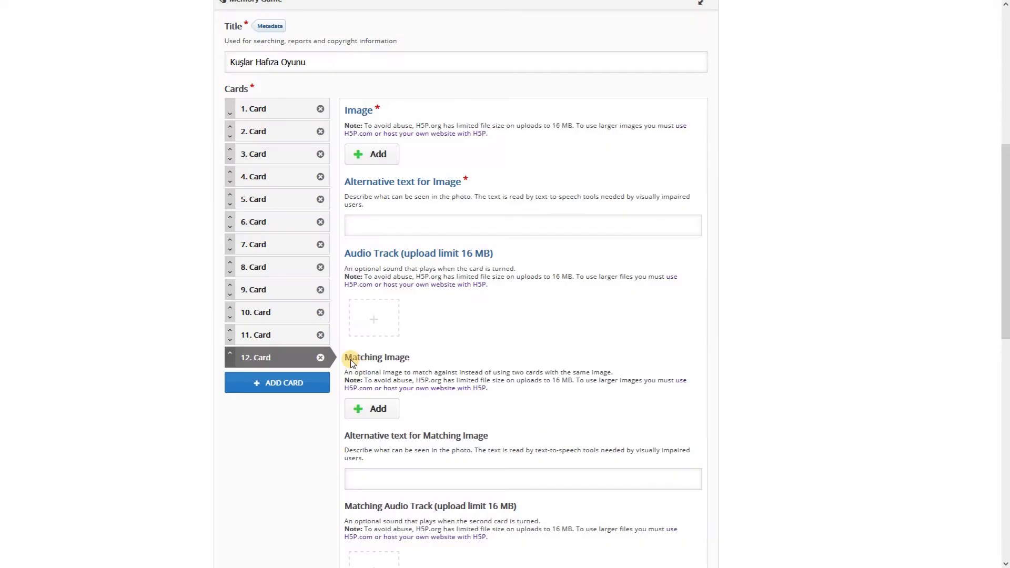
click(320, 357)
click(554, 434)
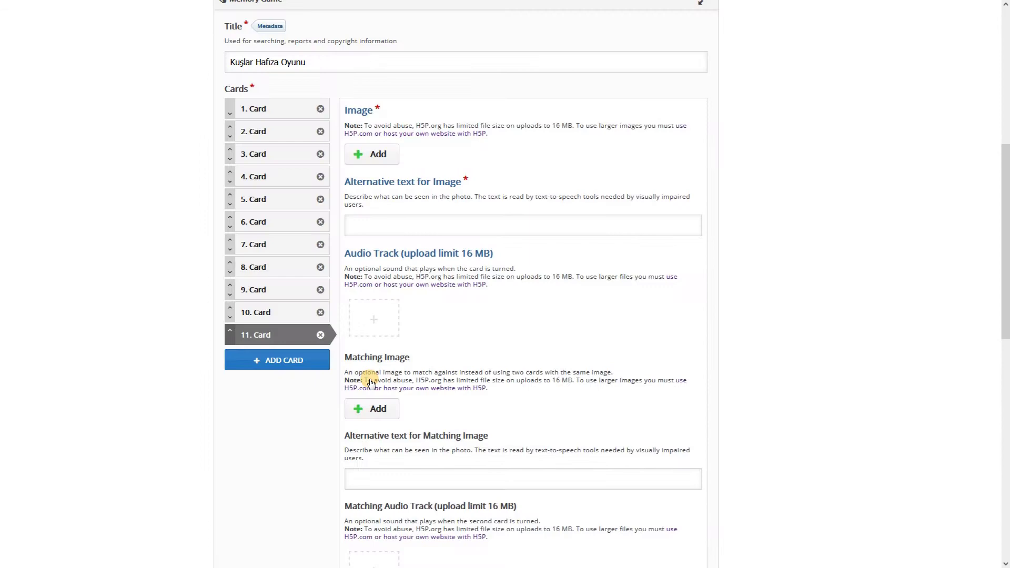
click(321, 334)
click(541, 408)
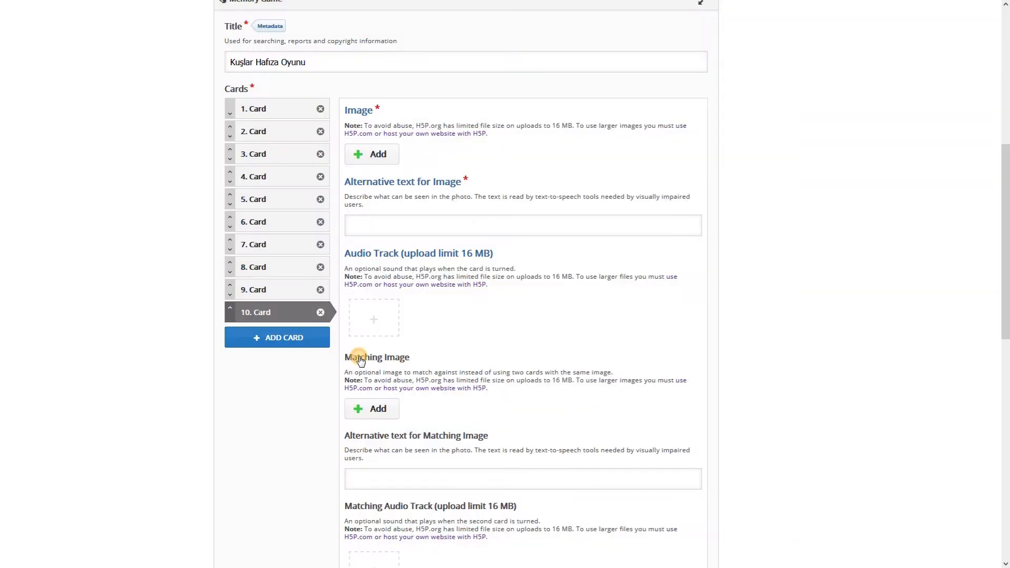
click(321, 312)
click(563, 394)
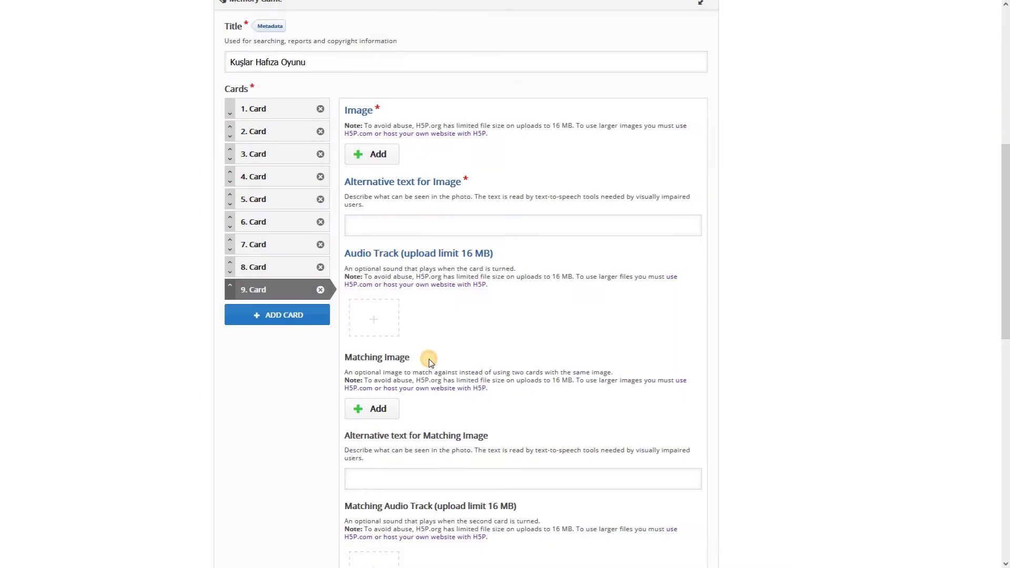
click(320, 290)
click(548, 364)
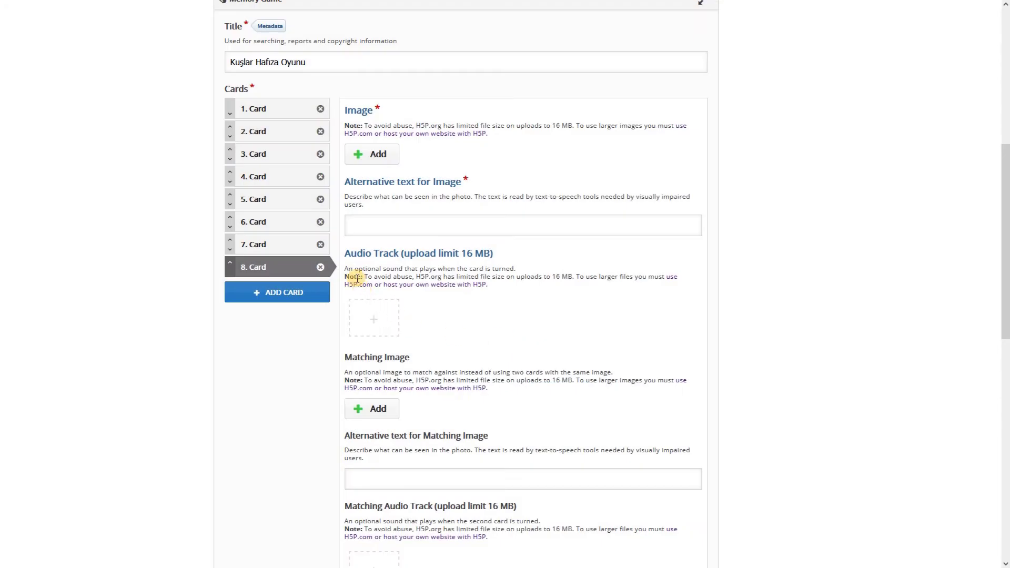
click(320, 267)
click(553, 341)
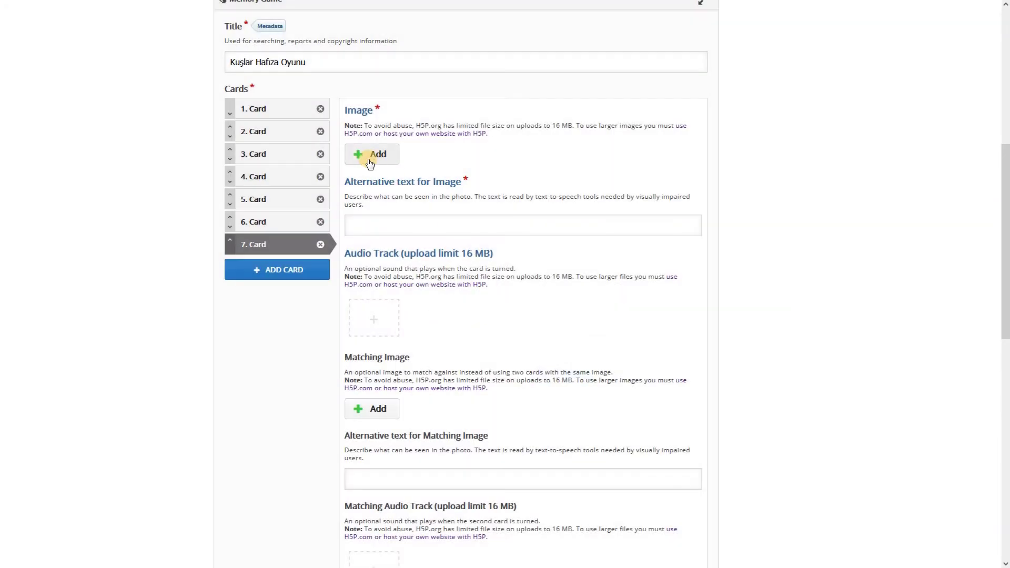
- Replace card 1's KUŞLAR image with arikusu_1366x_2020_06_24_183526_5172.jpg from the kuslar folder
click(297, 109)
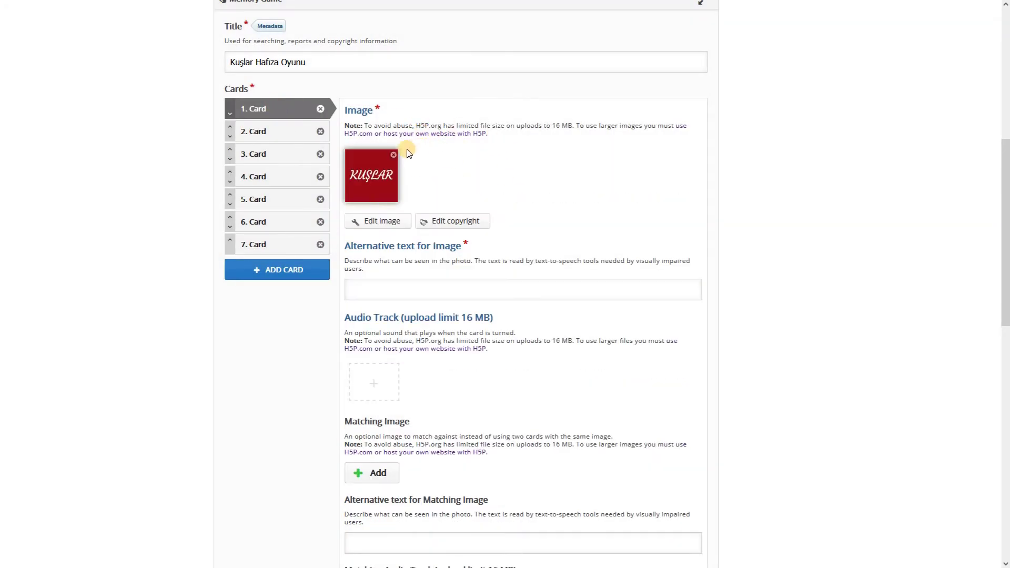
click(394, 155)
click(566, 227)
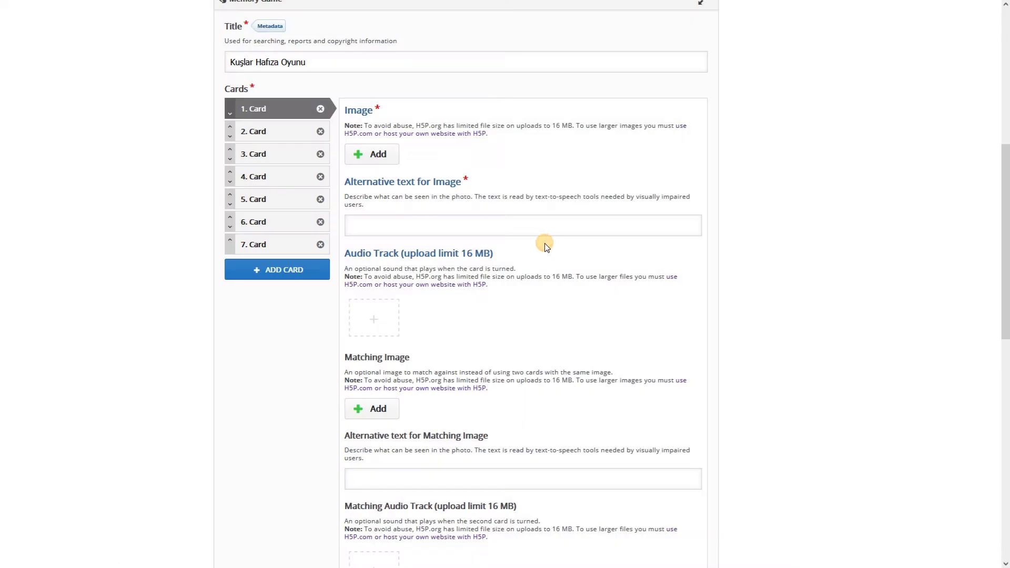
click(372, 158)
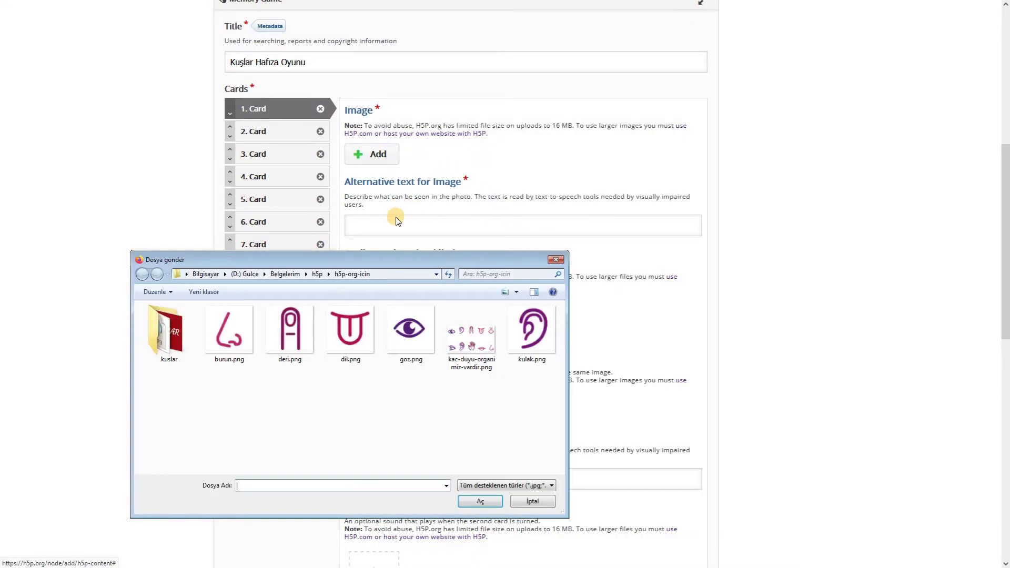
double_click(185, 346)
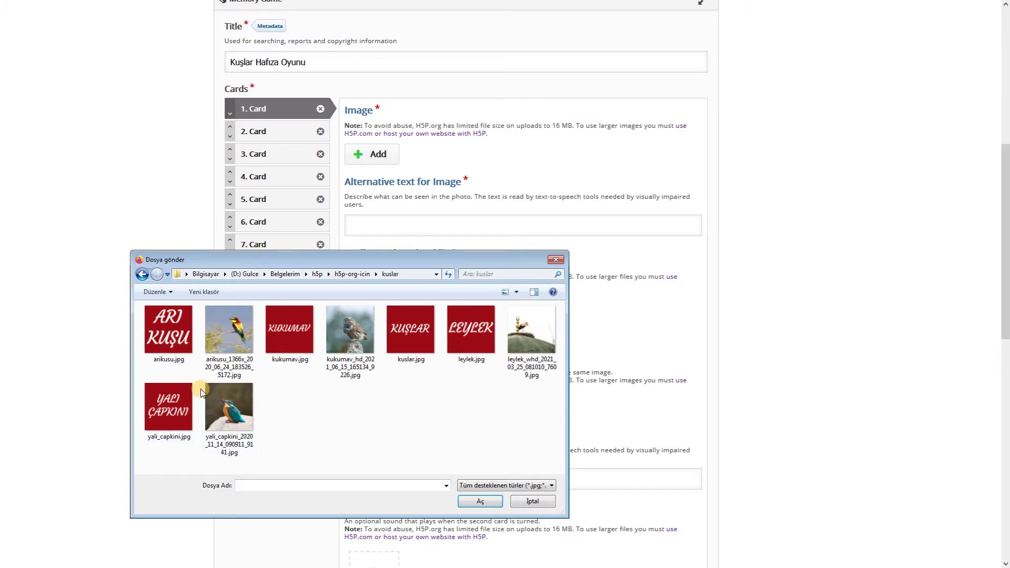
click(228, 335)
double_click(228, 336)
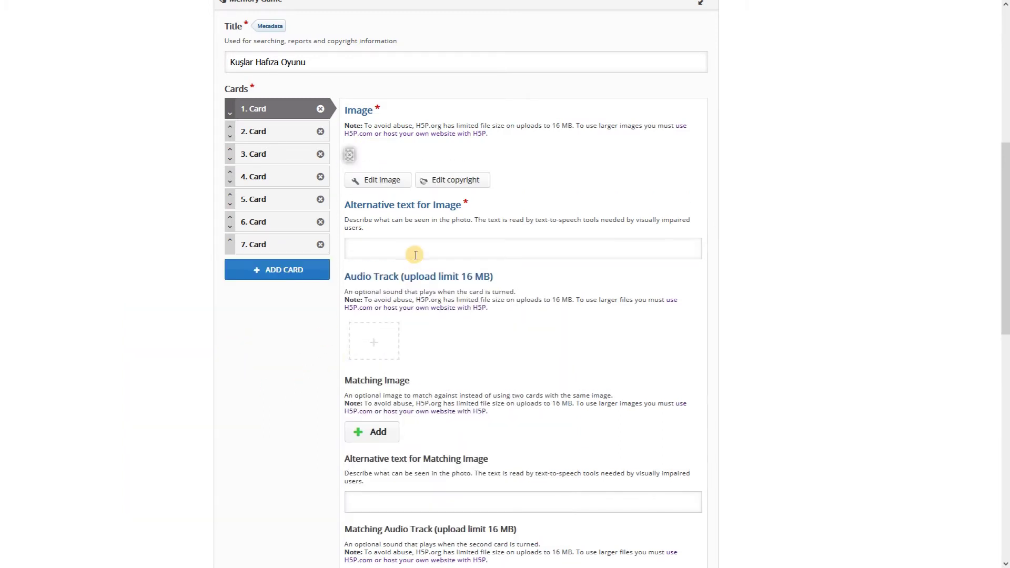
- Enter "Gökkuşağı Rengindeki Kuş" as the alternative text for card 1's image
triple_click(356, 246)
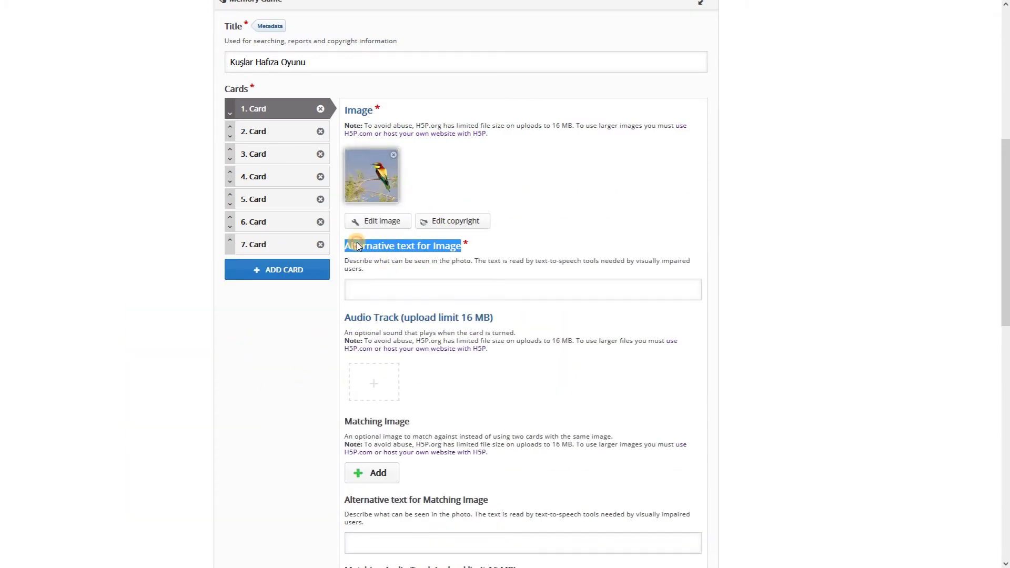
click(426, 288)
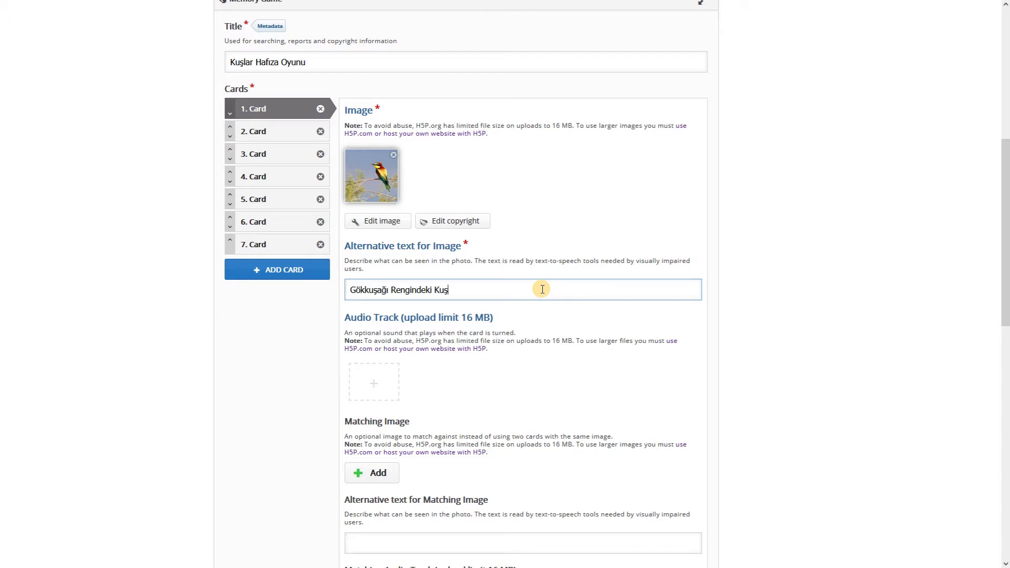
click(513, 297)
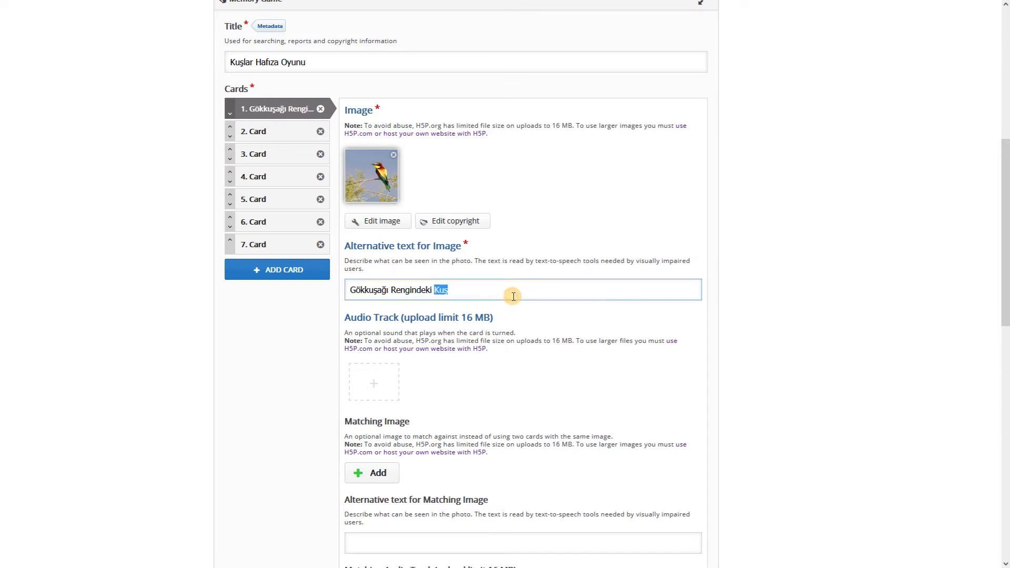
triple_click(514, 295)
click(798, 320)
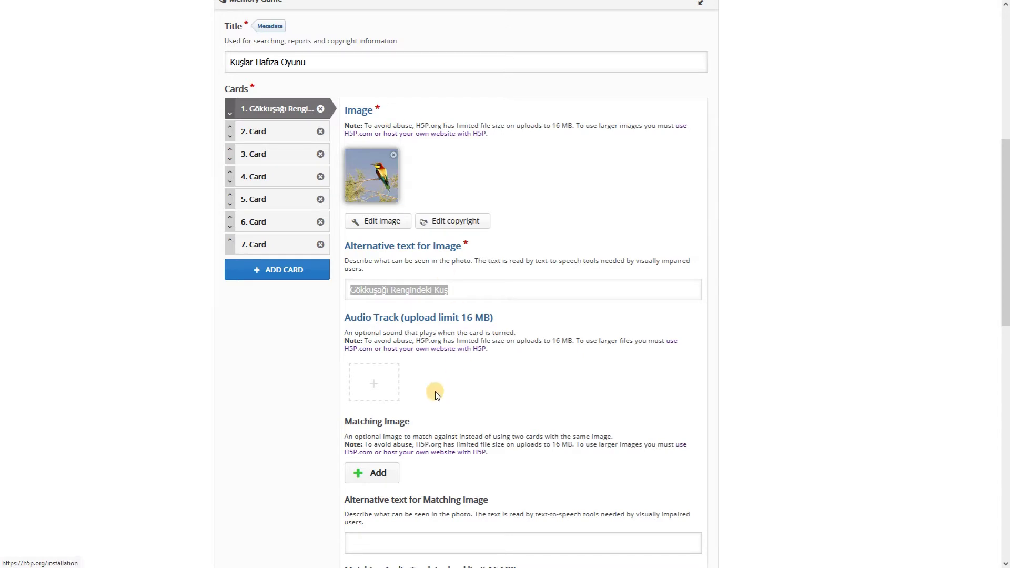
- Upload "Arıkuşu - Merops apiaster.mp3" from the kuslar folder as card 1's audio track
click(383, 387)
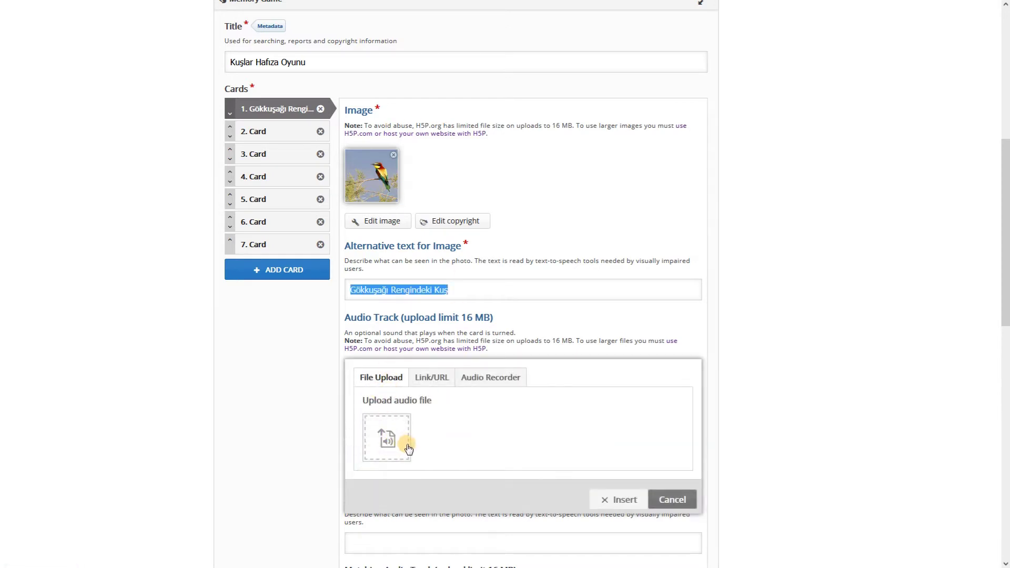
click(388, 446)
click(387, 446)
click(168, 322)
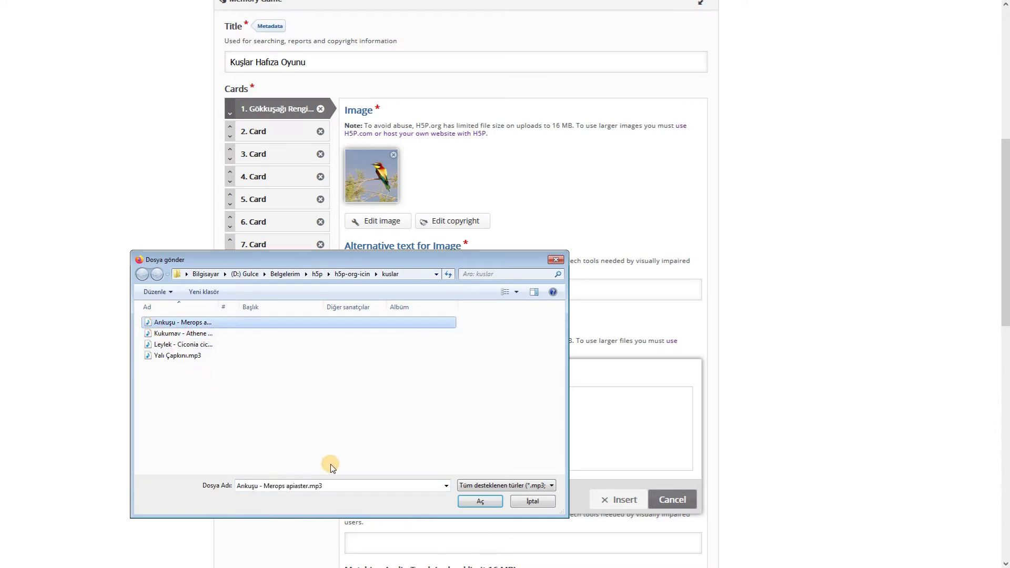
click(481, 501)
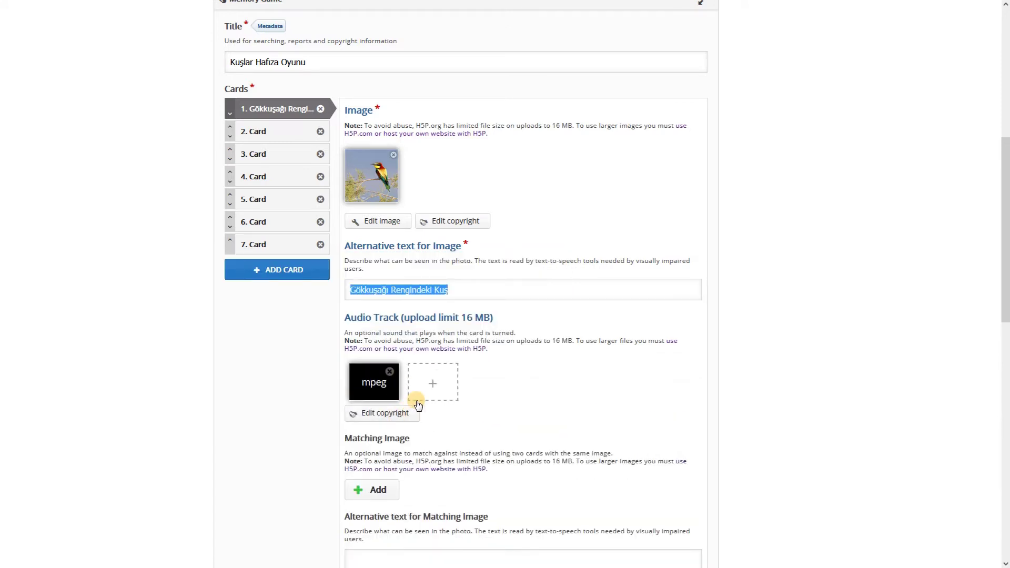
- Examine the file upload, link and recorder options for adding another audio track to card 1, without adding one
click(434, 382)
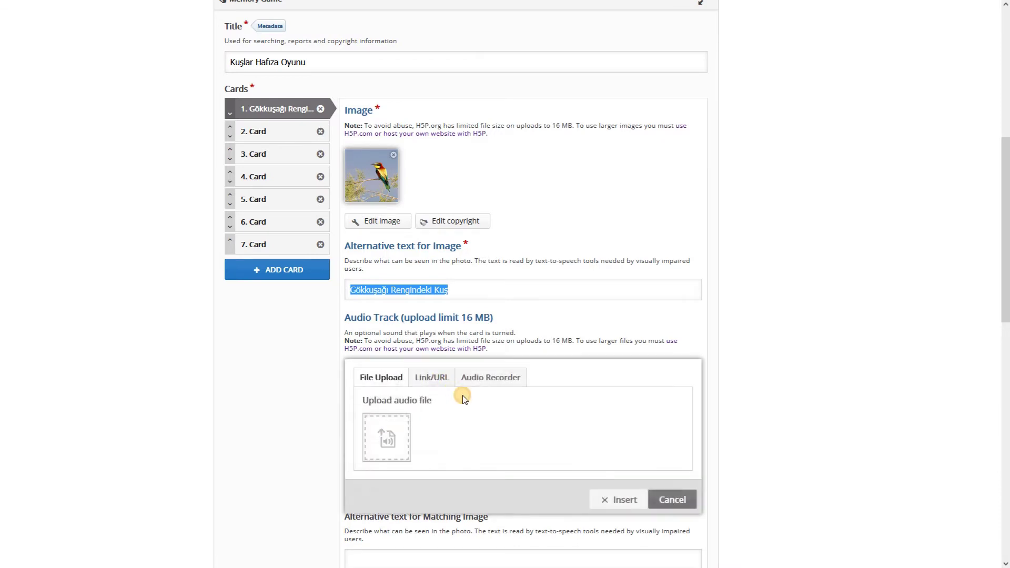
click(671, 500)
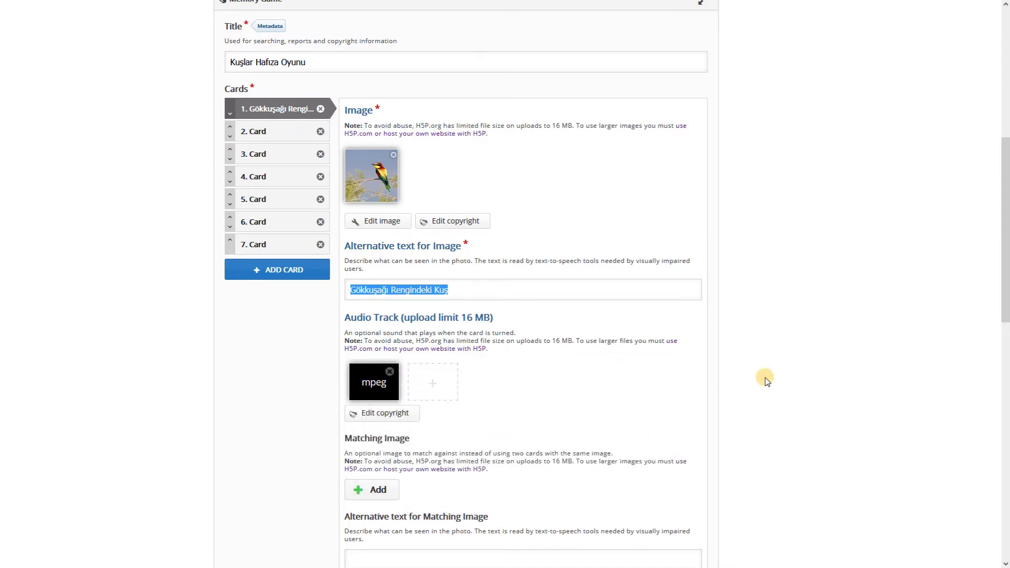
click(434, 383)
click(440, 377)
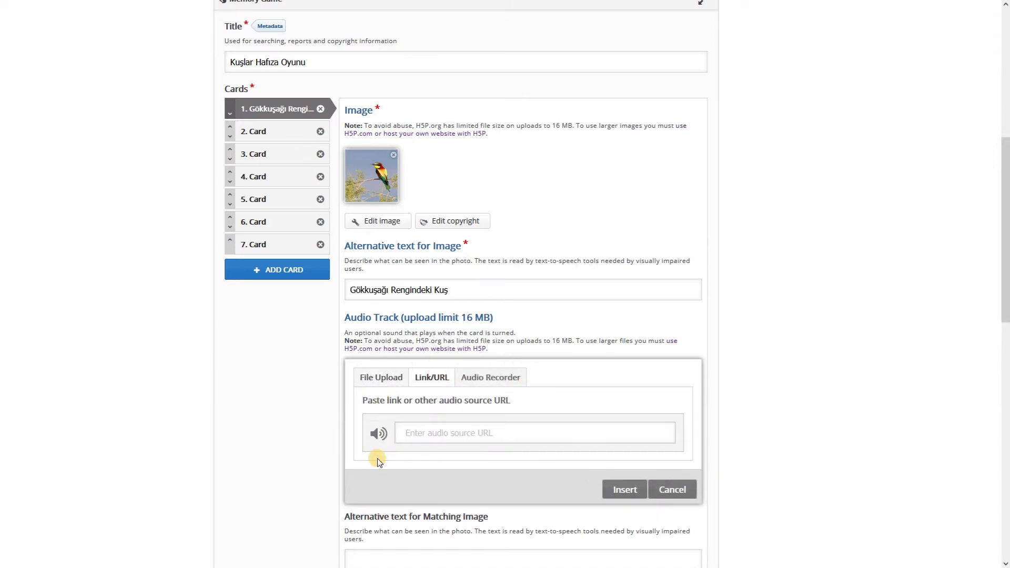
click(555, 438)
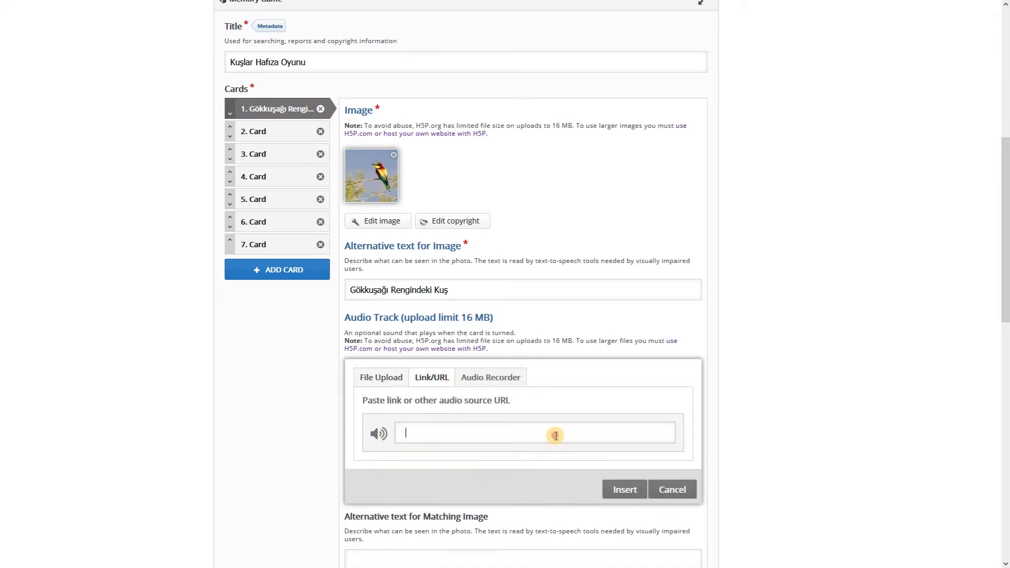
click(510, 379)
scroll(602, 352, down, 2)
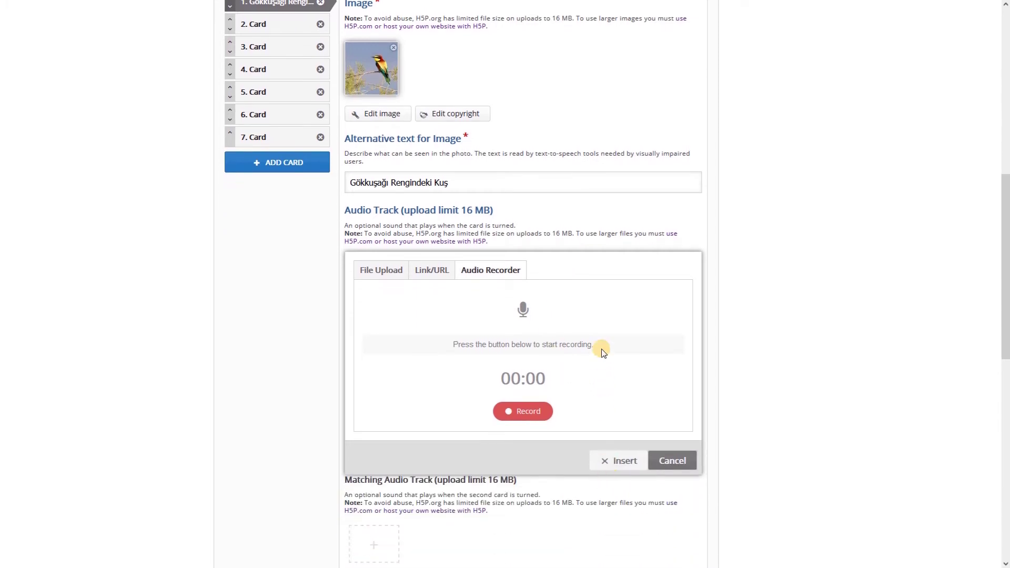
click(672, 461)
- Review card 1's image, audio, matching image, matching audio and description fields
scroll(535, 230, down, 2)
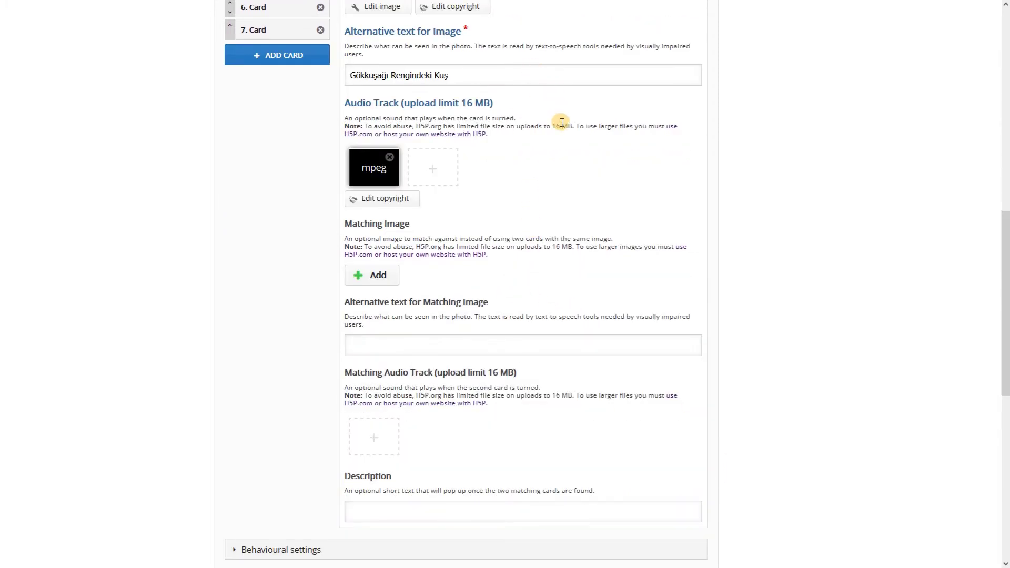
triple_click(544, 126)
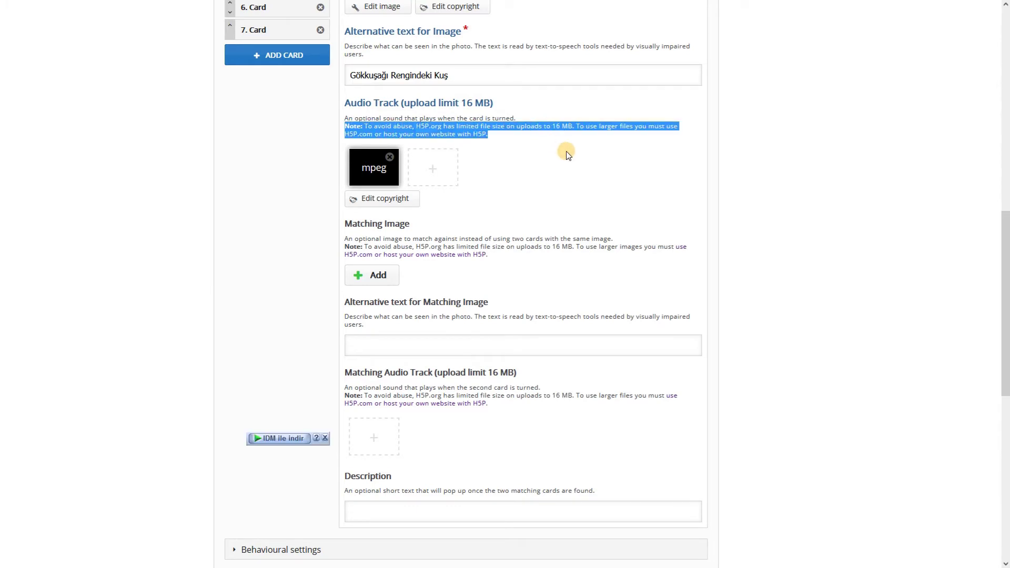
click(595, 144)
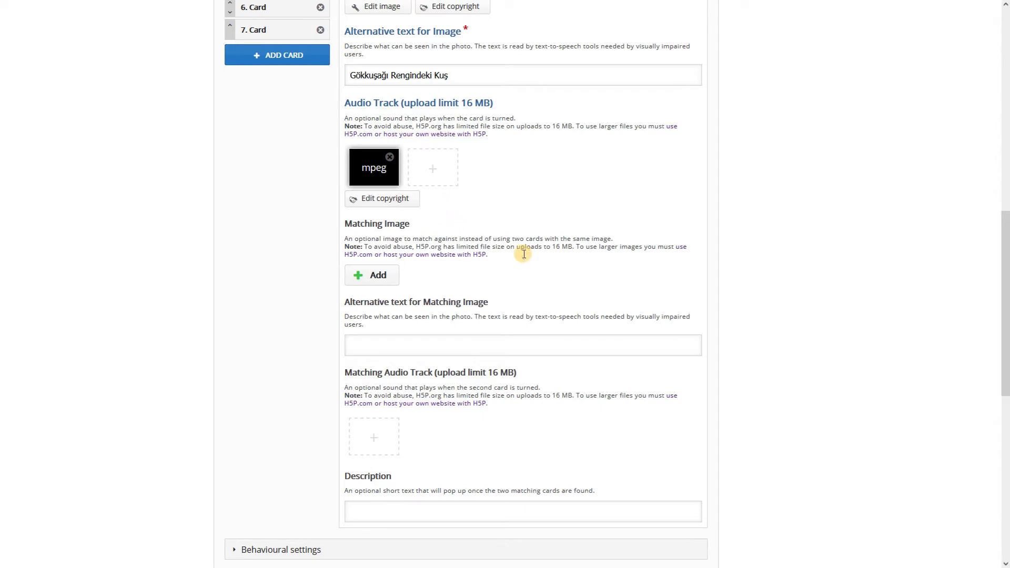
scroll(524, 254, up, 5)
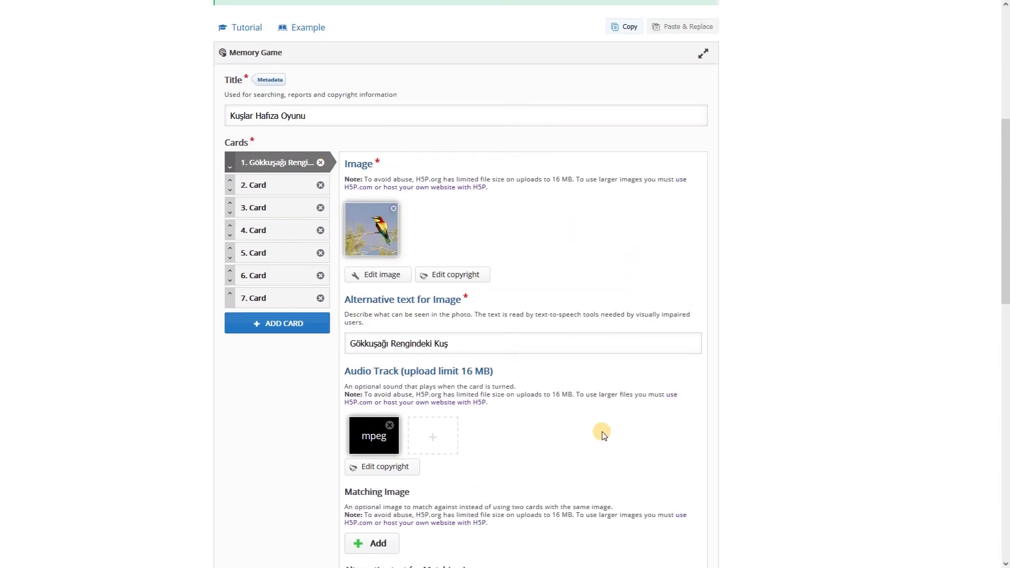
scroll(601, 430, down, 5)
scroll(598, 432, down, 1)
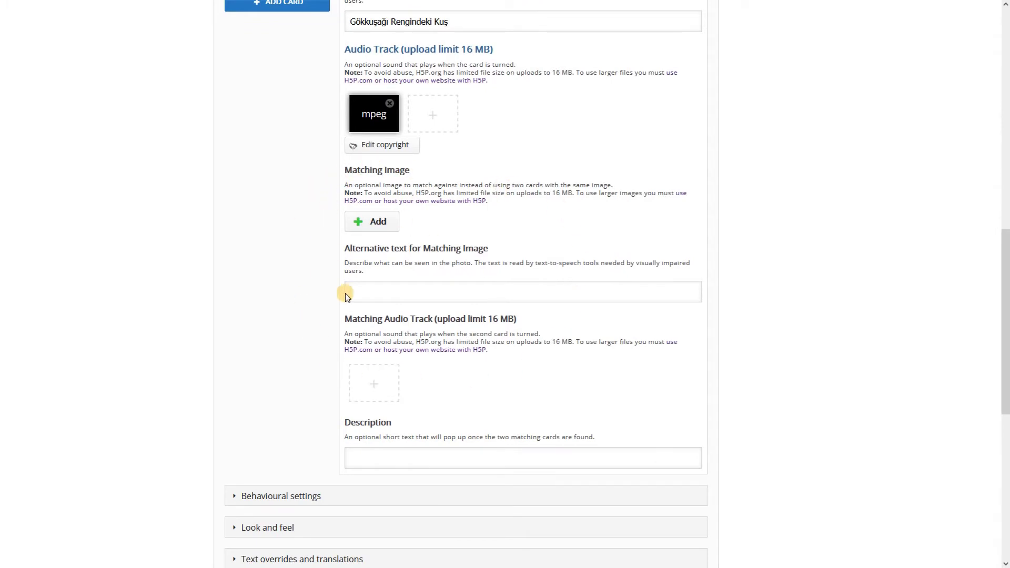
scroll(577, 354, up, 5)
scroll(587, 353, down, 1)
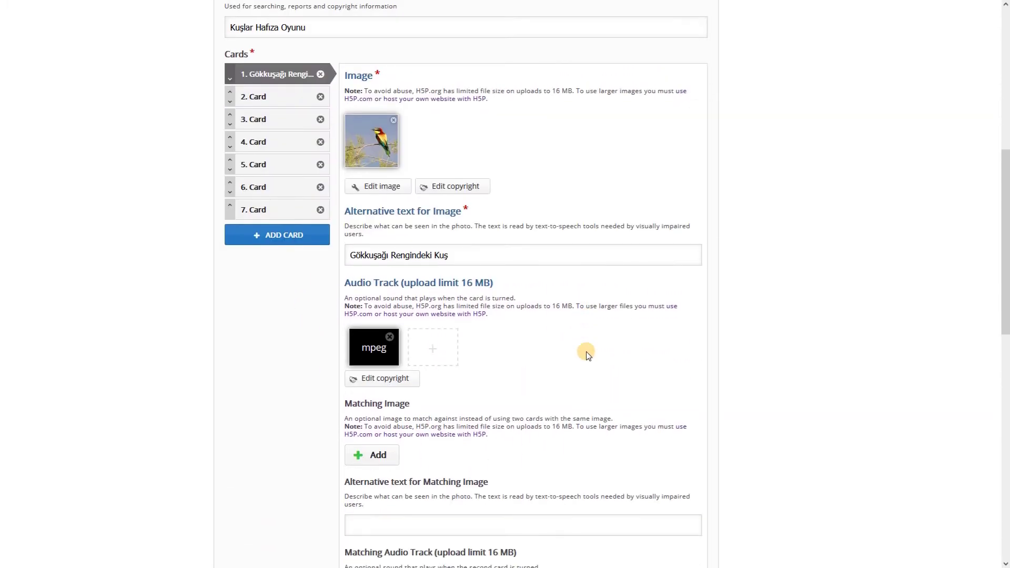
scroll(322, 435, down, 2)
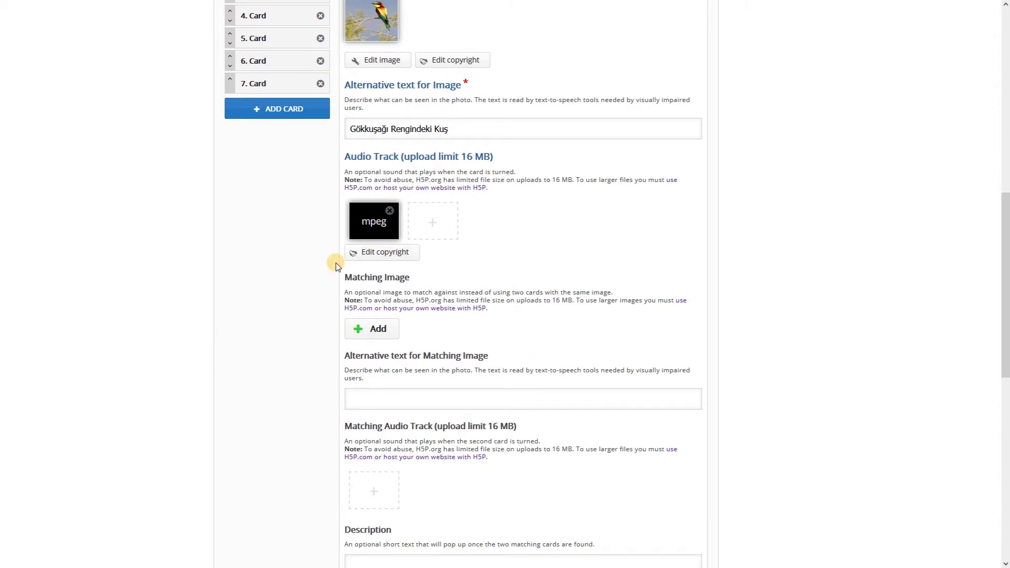
scroll(357, 455, down, 2)
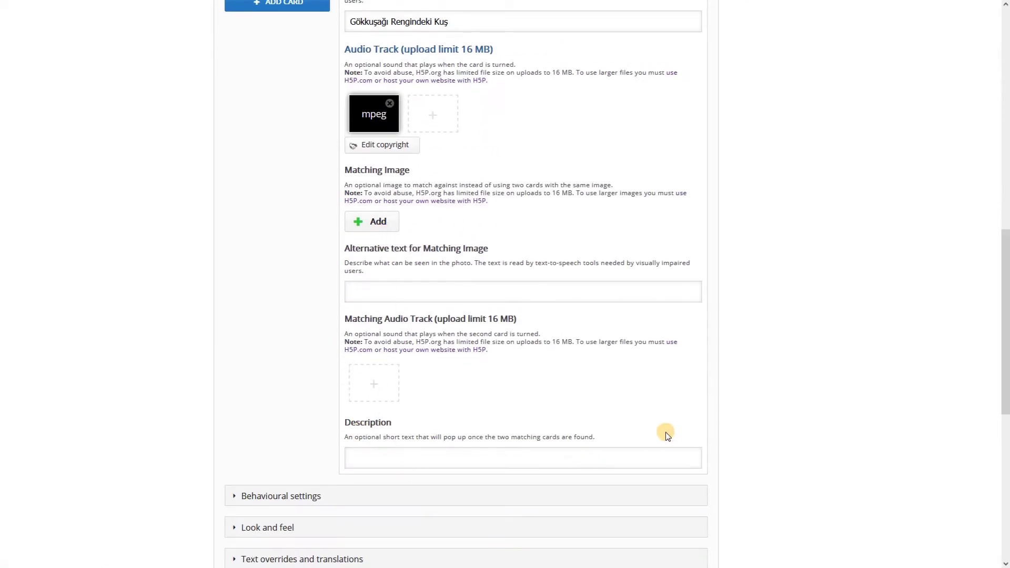
scroll(703, 394, up, 5)
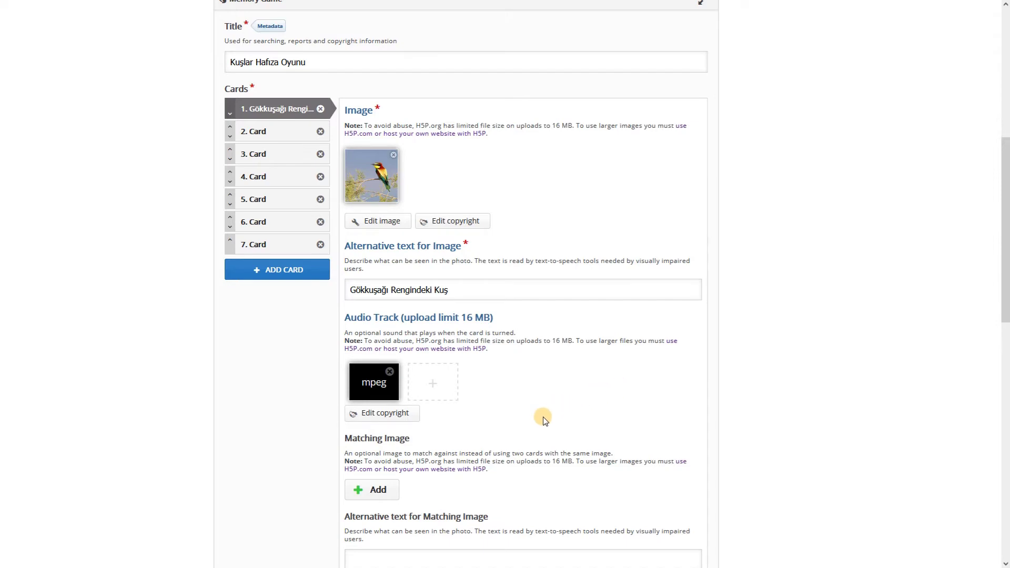
- Add arikusu.jpg from the kuslar folder as card 1's matching image
scroll(548, 421, down, 3)
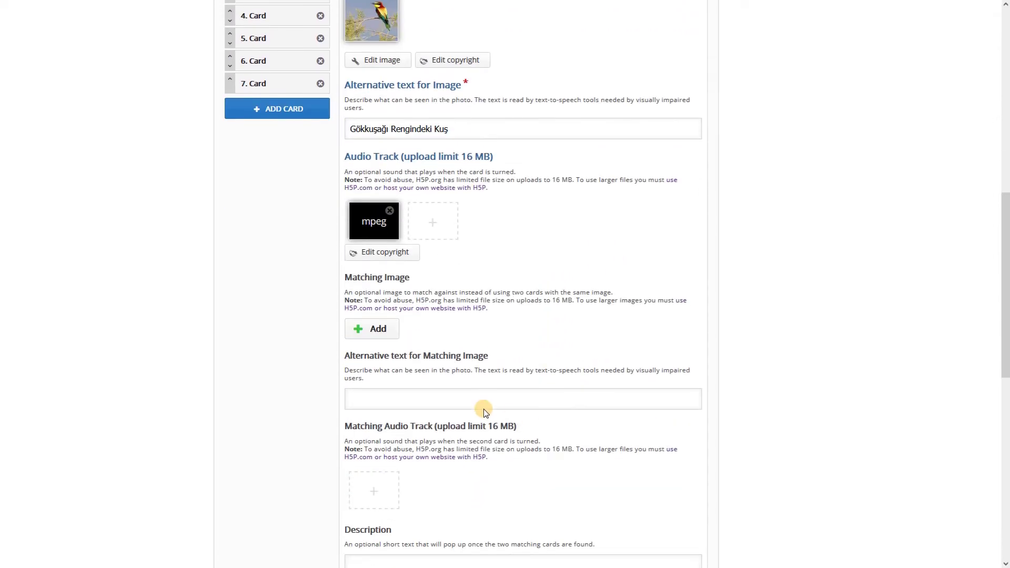
click(377, 330)
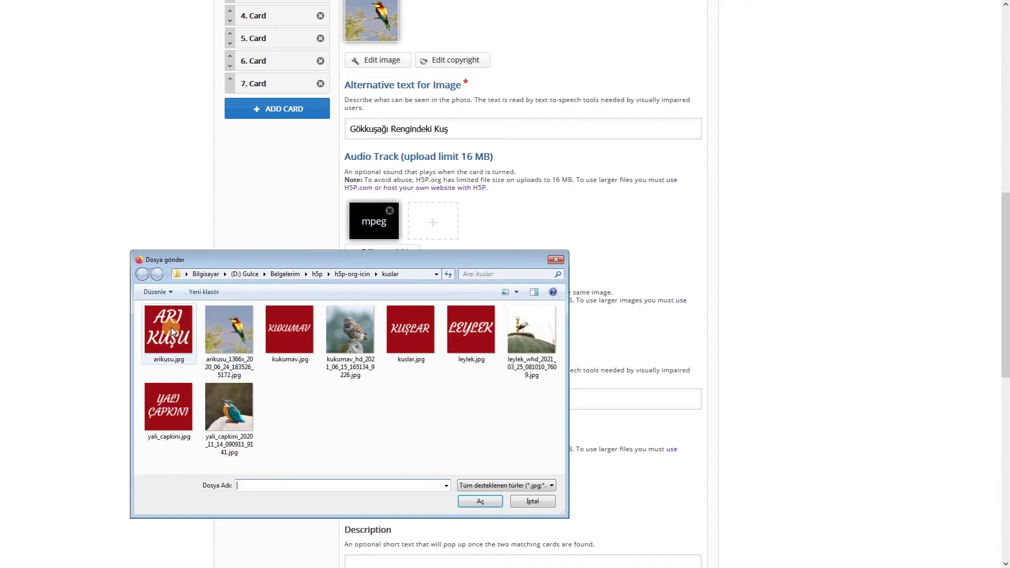
double_click(172, 327)
scroll(258, 420, down, 1)
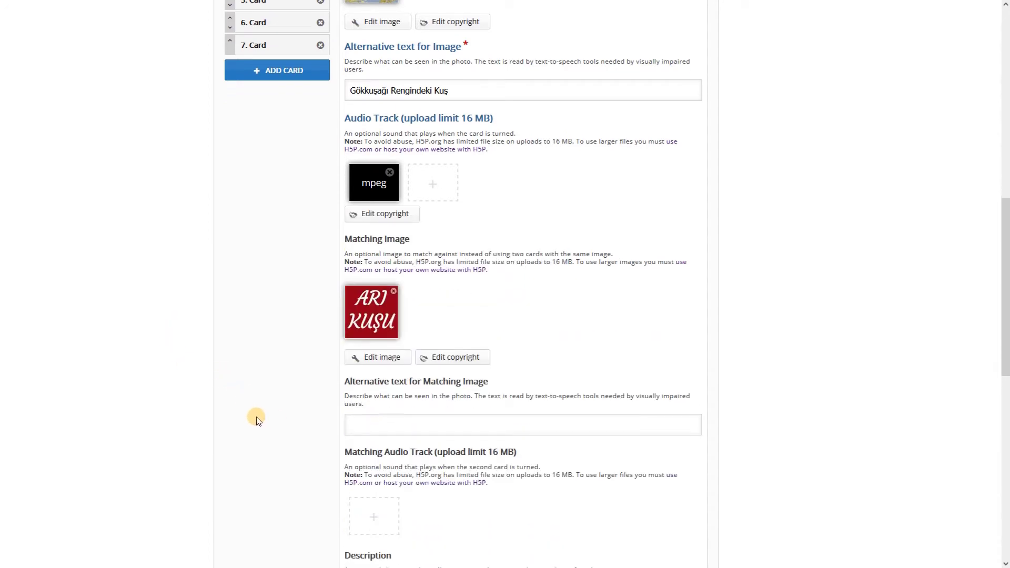
scroll(257, 419, down, 1)
- Enter "Tebrikler Arı Kuşunu Buldun..." as card 1's description
click(416, 362)
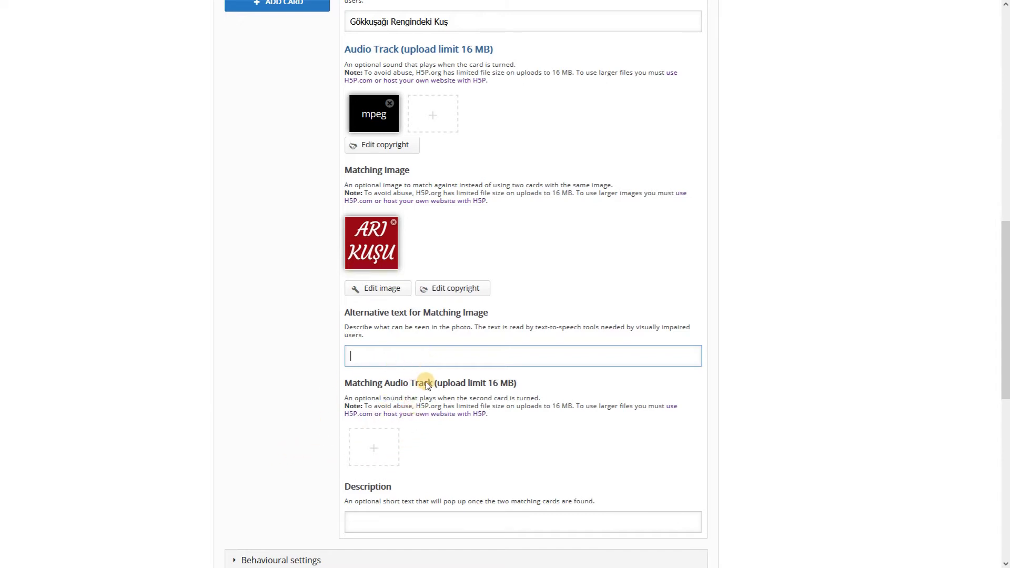
scroll(461, 452, down, 1)
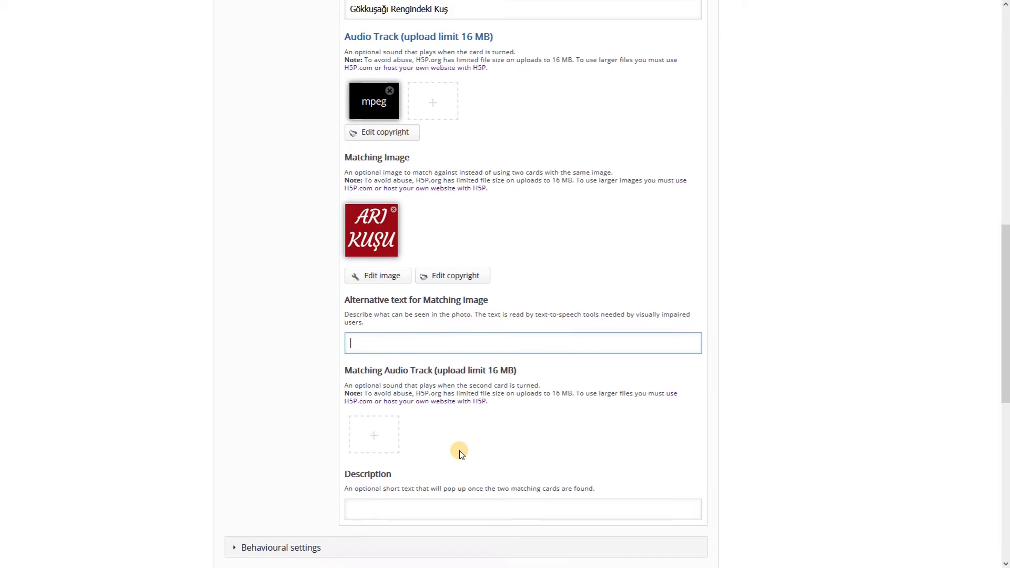
scroll(452, 458, up, 1)
scroll(432, 470, down, 1)
click(412, 468)
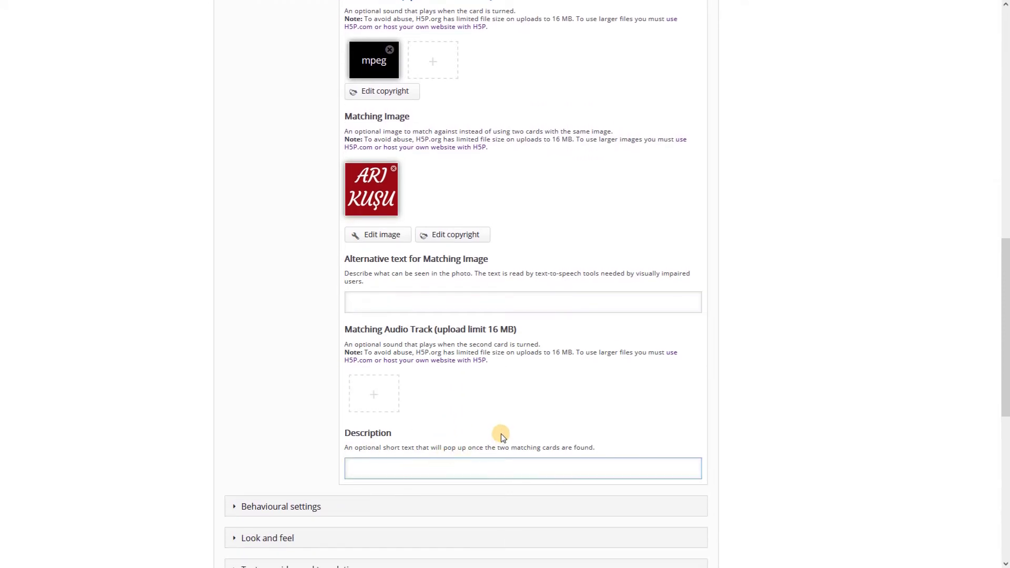
scroll(481, 433, up, 3)
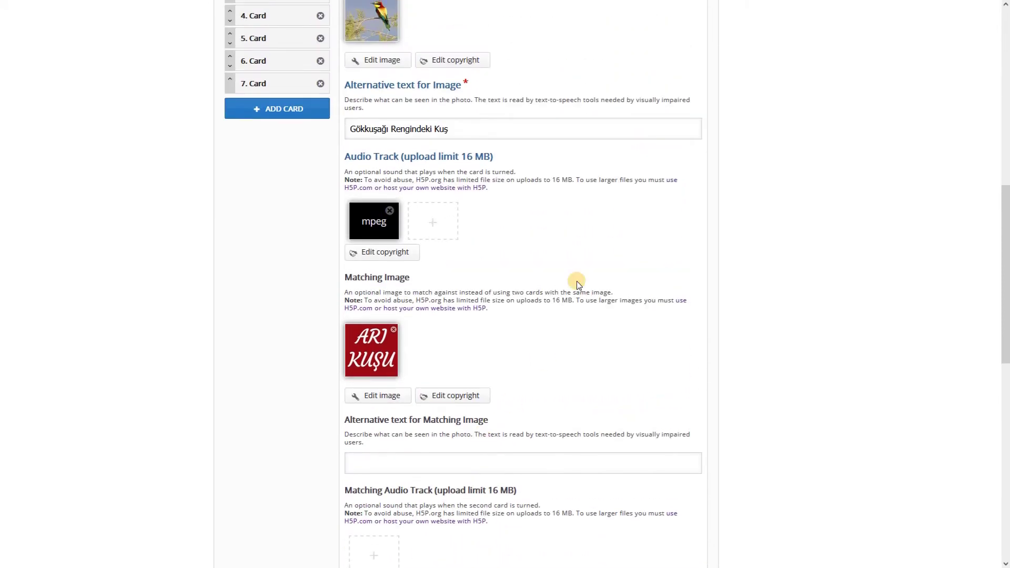
scroll(406, 346, down, 4)
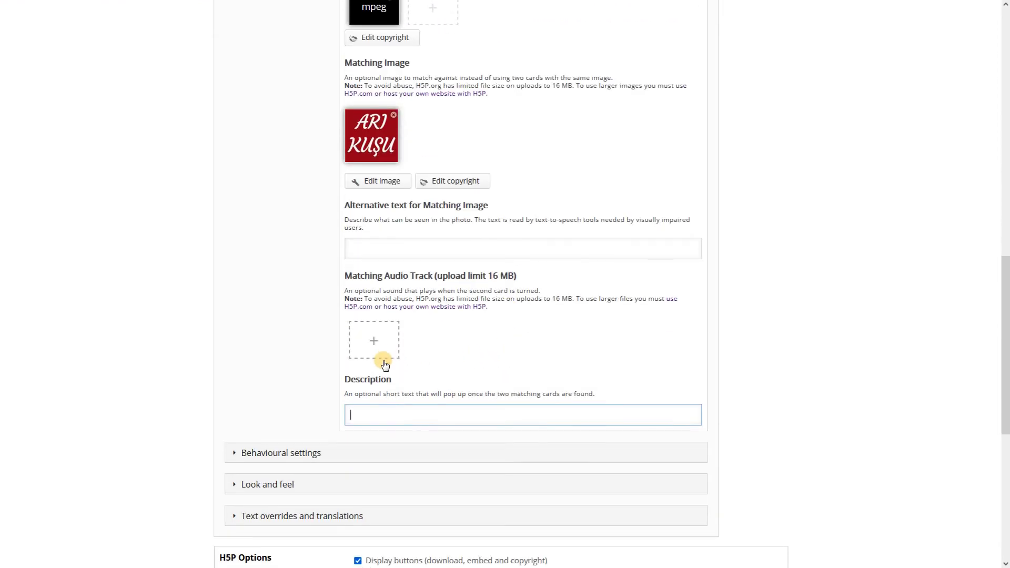
scroll(474, 360, up, 8)
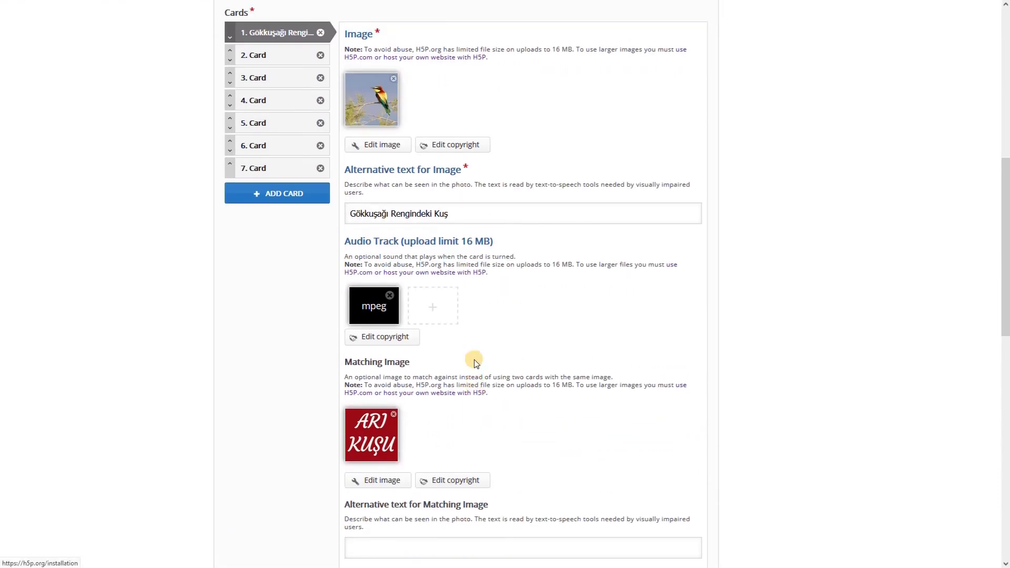
scroll(475, 360, down, 5)
scroll(474, 362, down, 1)
click(418, 482)
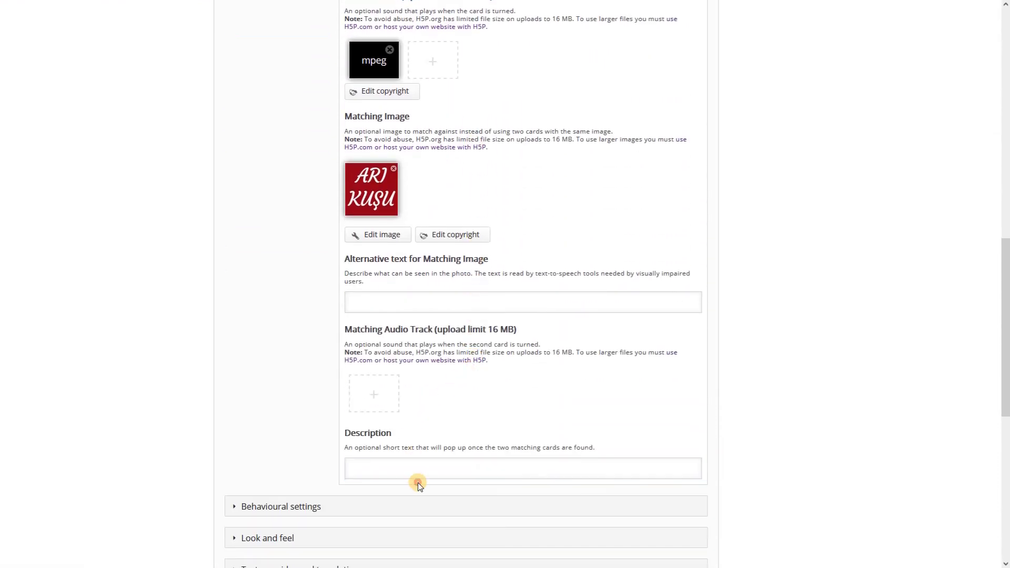
click(419, 467)
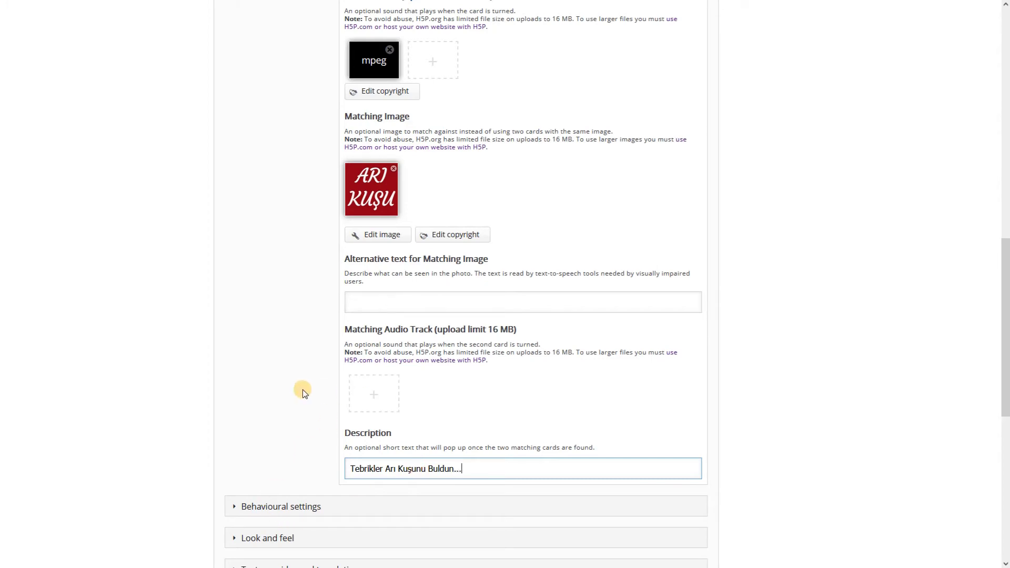
click(289, 385)
- Add kukumav_hd_2021_06_15_165134_9226.jpg from the kuslar folder as card 2's image
scroll(289, 386, up, 7)
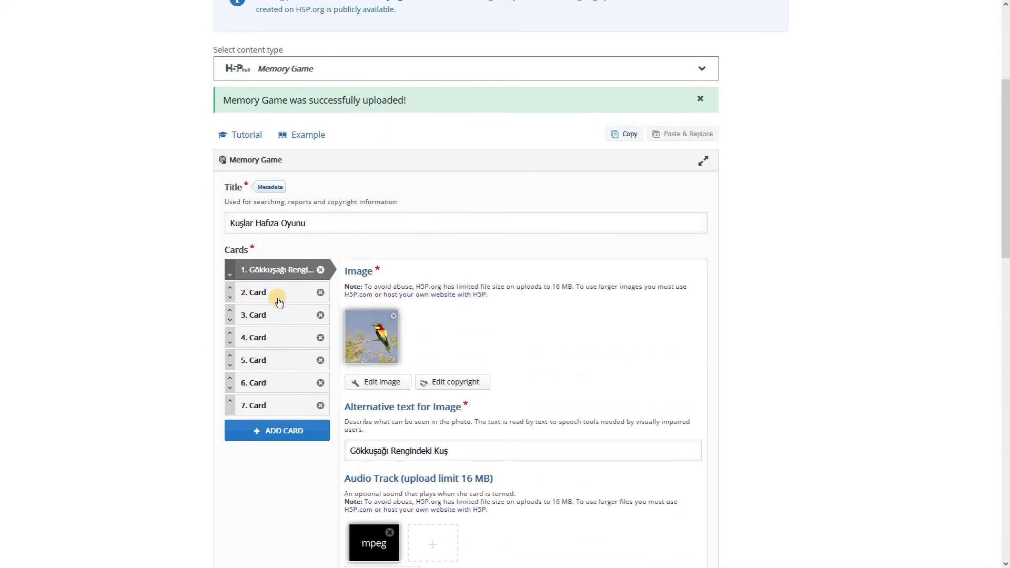
click(311, 293)
click(371, 317)
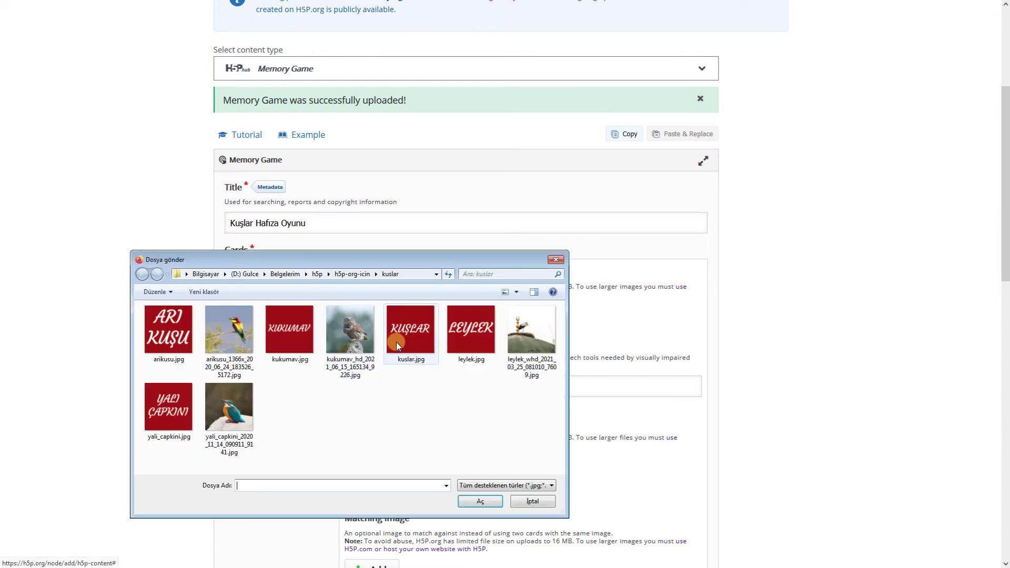
click(343, 339)
click(480, 503)
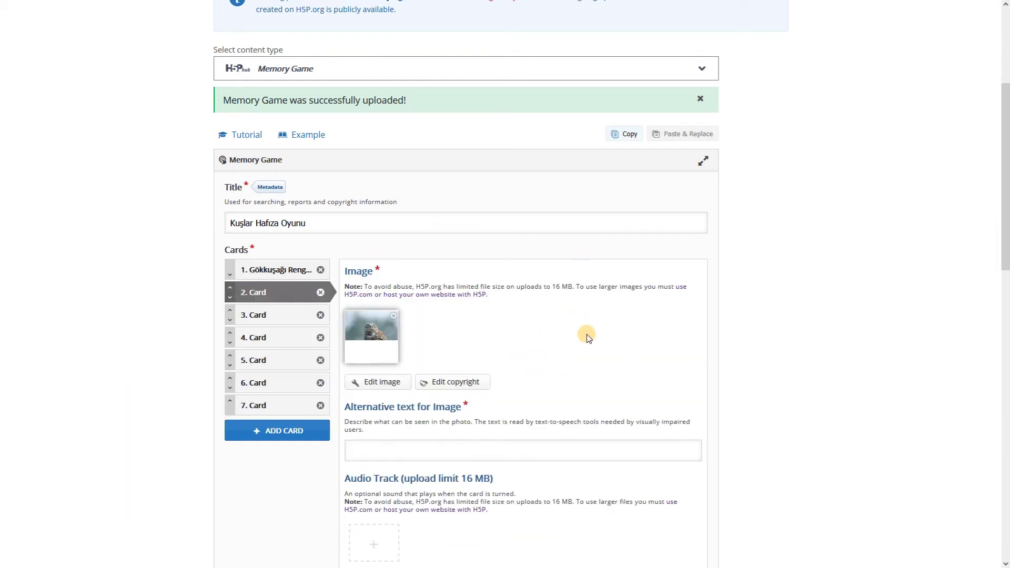
- Enter "....." as card 2's alternative text for the image and look over its remaining fields
click(476, 448)
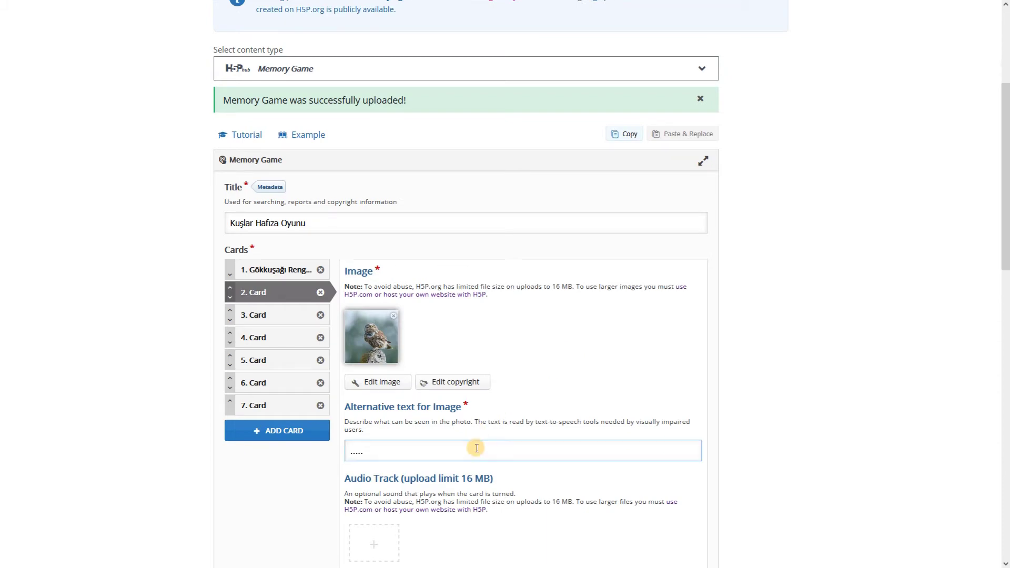
scroll(573, 411, down, 4)
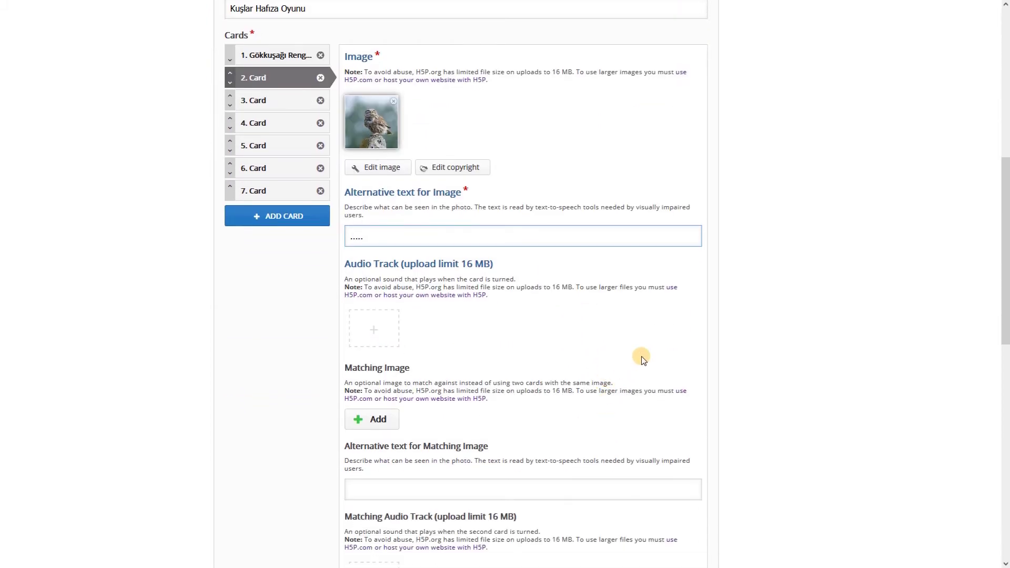
scroll(642, 359, down, 5)
scroll(476, 120, up, 4)
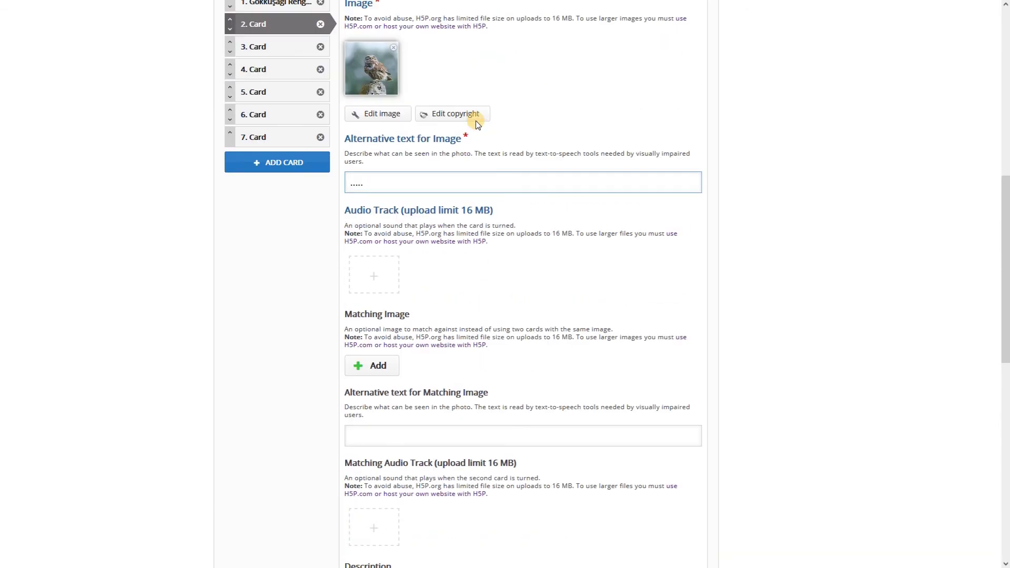
scroll(457, 316, down, 2)
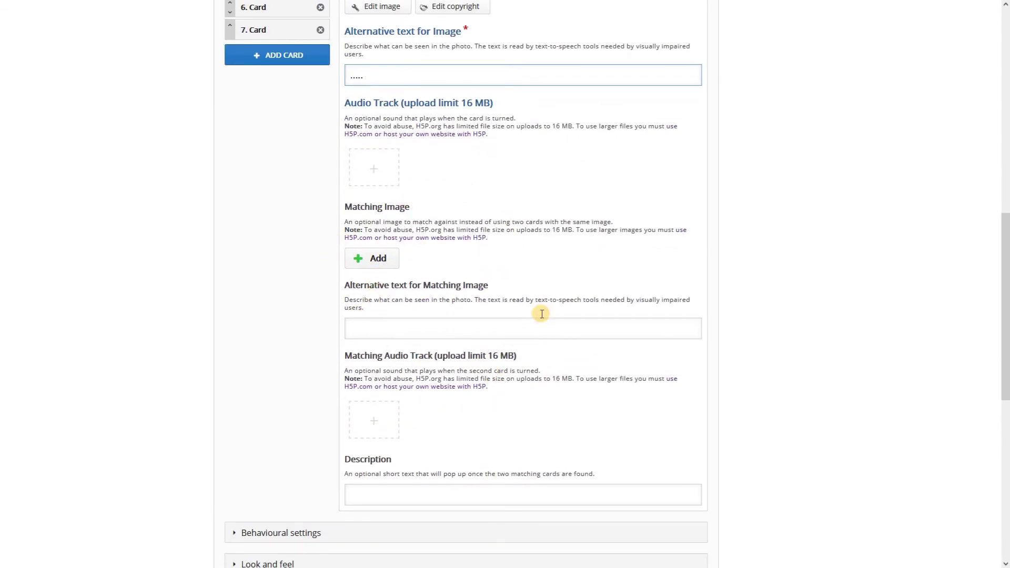
scroll(477, 389, up, 6)
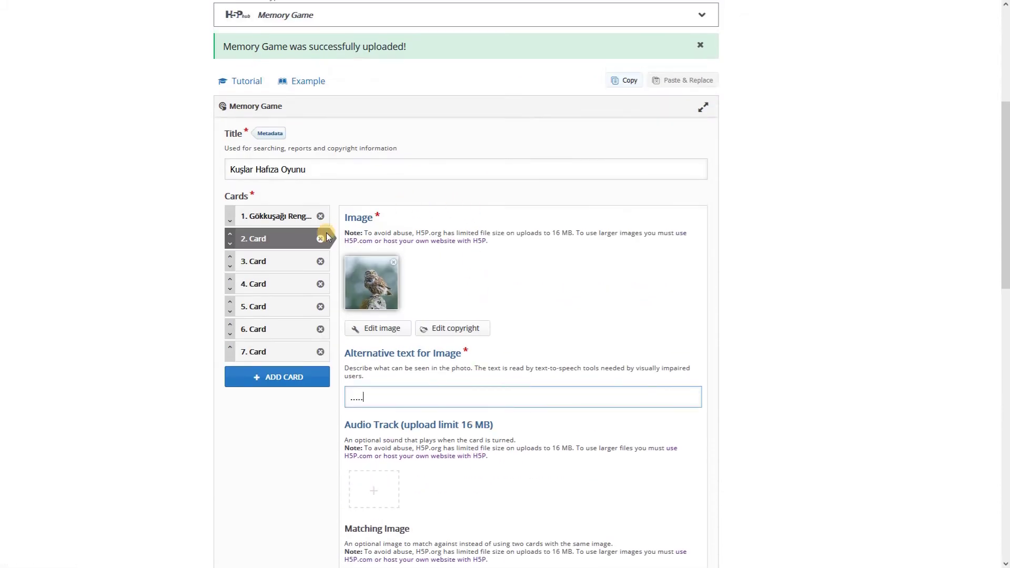
- Add leylek_whd_2021_03_25_081010_7609.jpg as card 3's image with the alternative text "Ömrü laklakla geçer..."
click(258, 262)
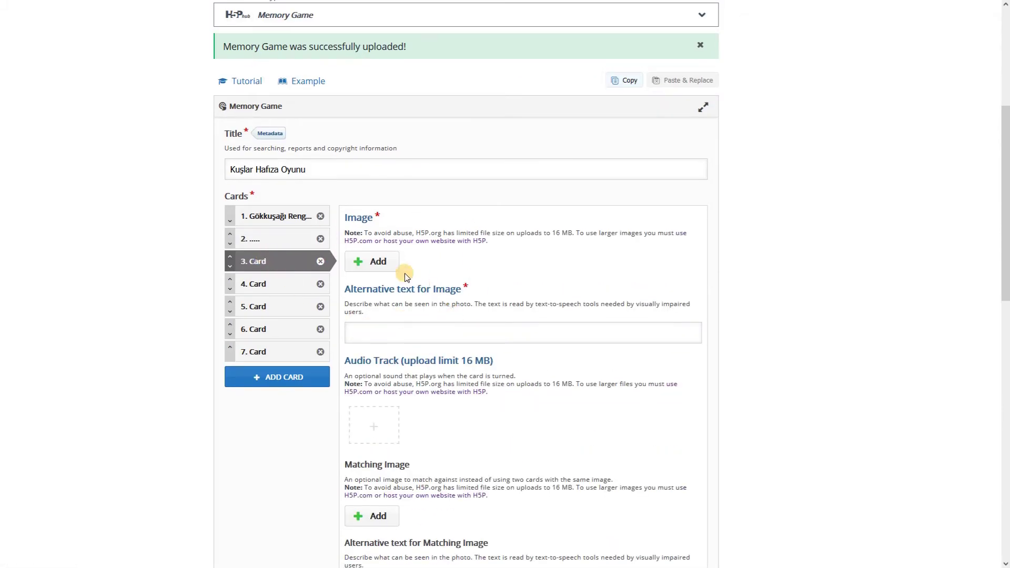
click(388, 269)
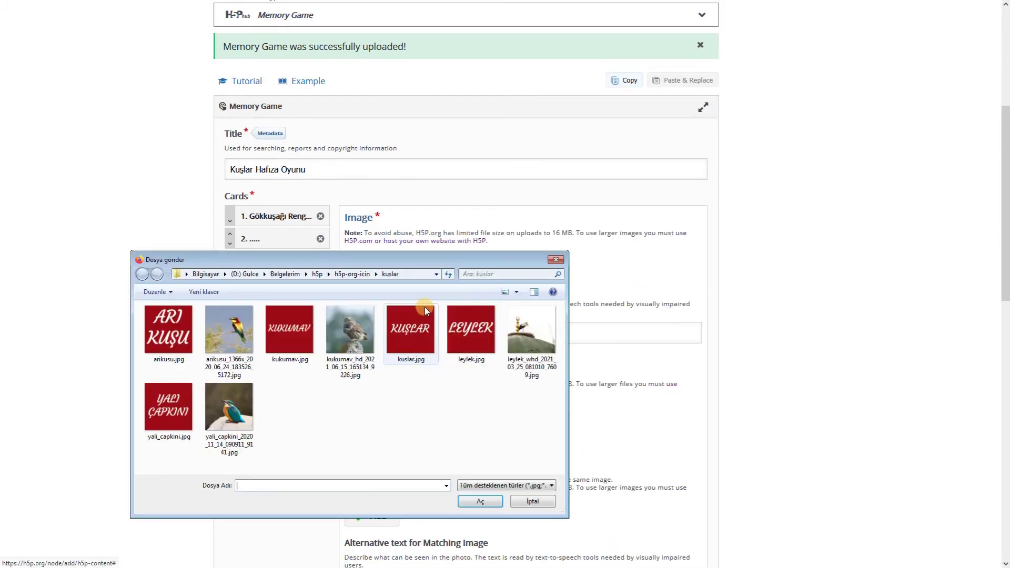
double_click(526, 338)
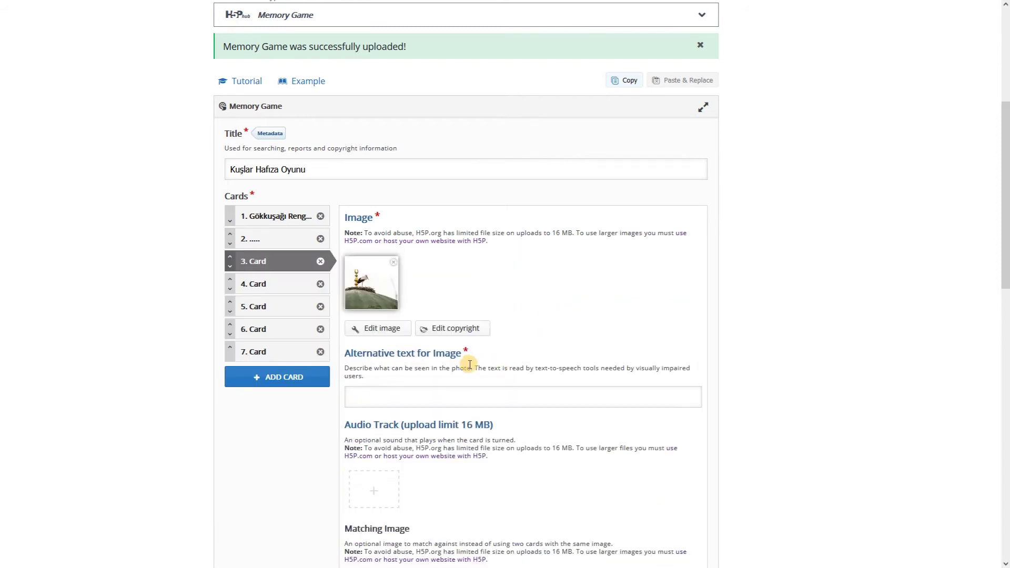
click(480, 397)
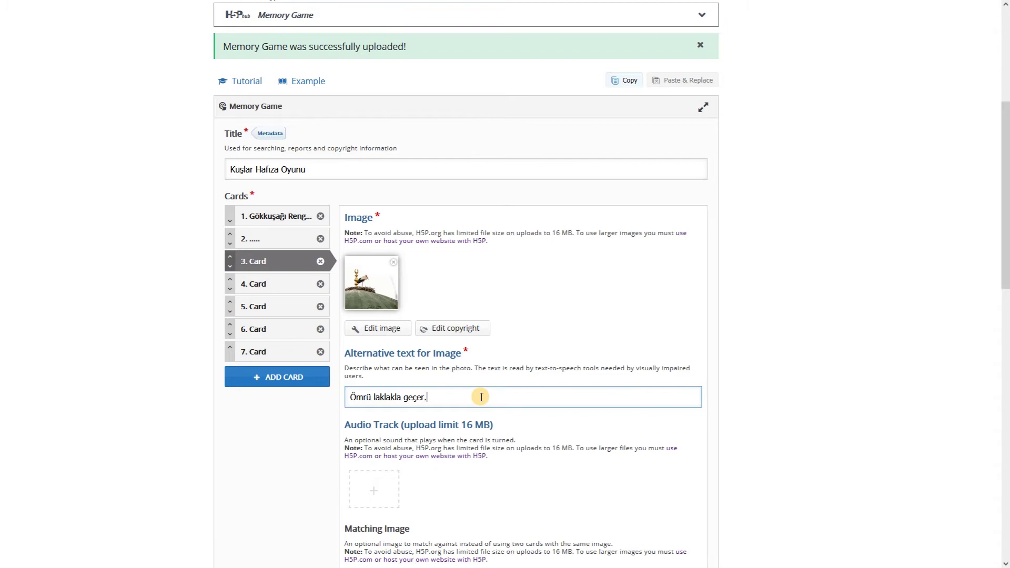
- Upload Leylek - Ciconia ciconia (1).mp3 from the kuslar folder as card 3's matching audio track
scroll(526, 369, down, 2)
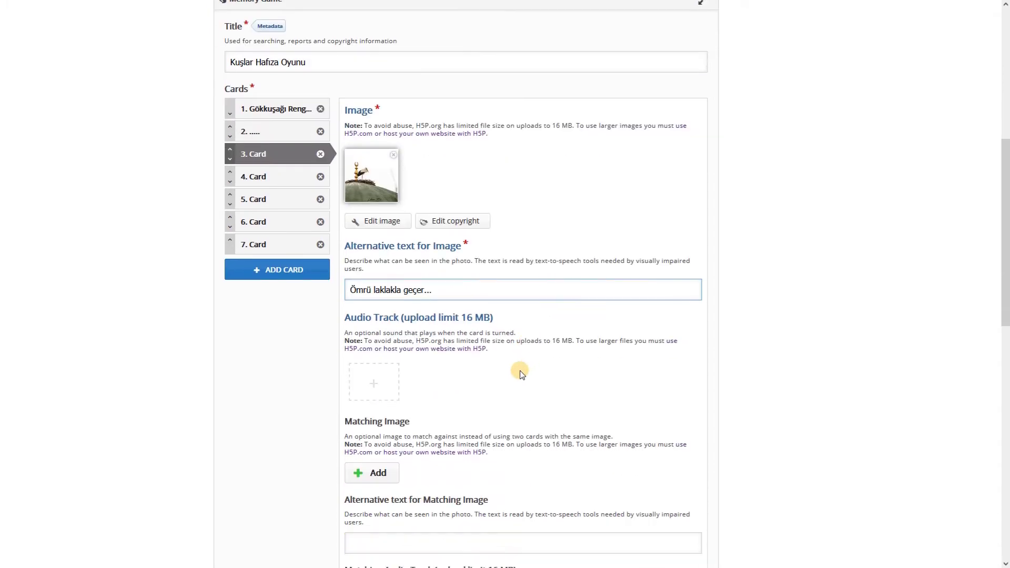
scroll(492, 402, down, 4)
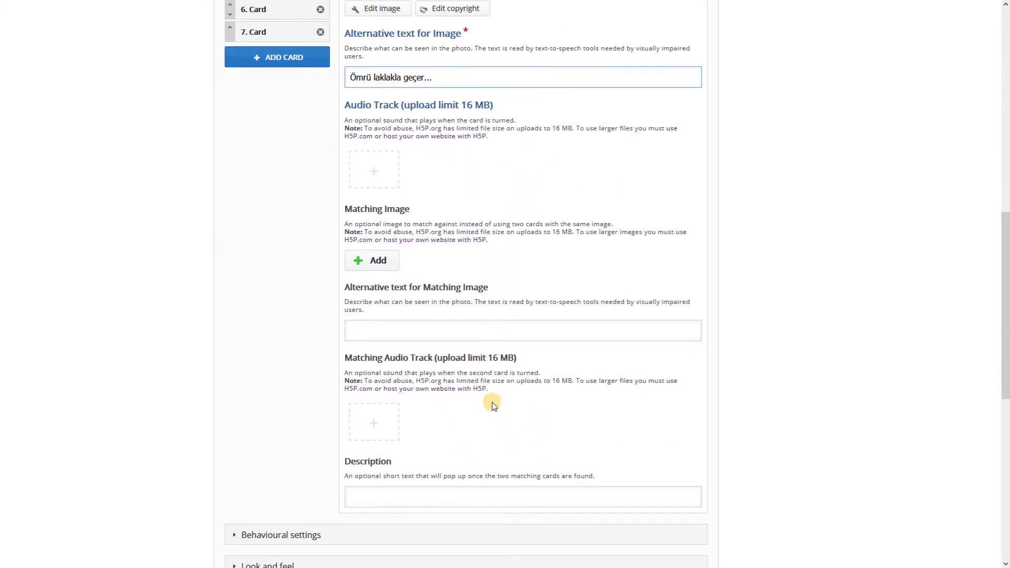
click(374, 418)
click(373, 476)
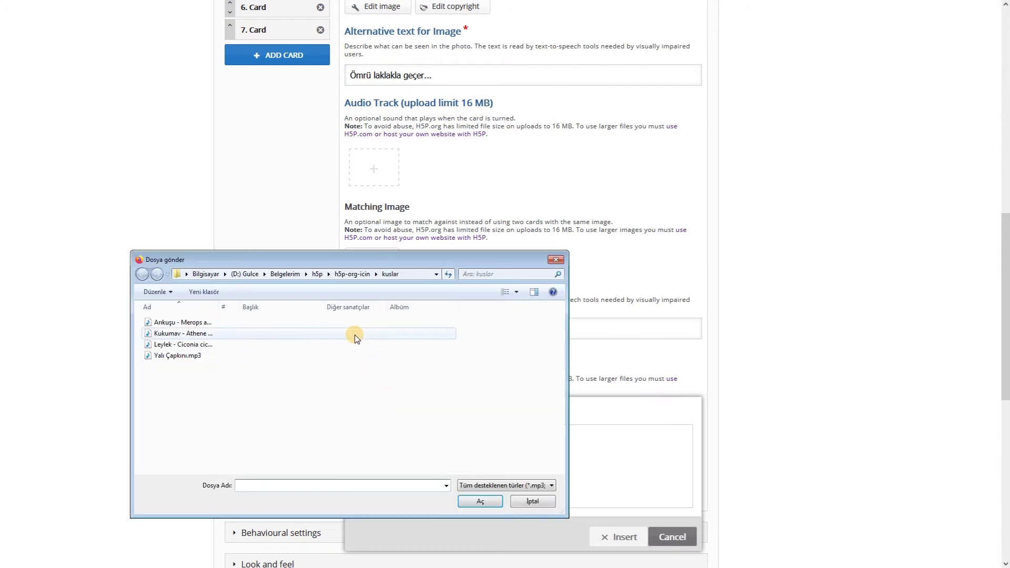
click(194, 345)
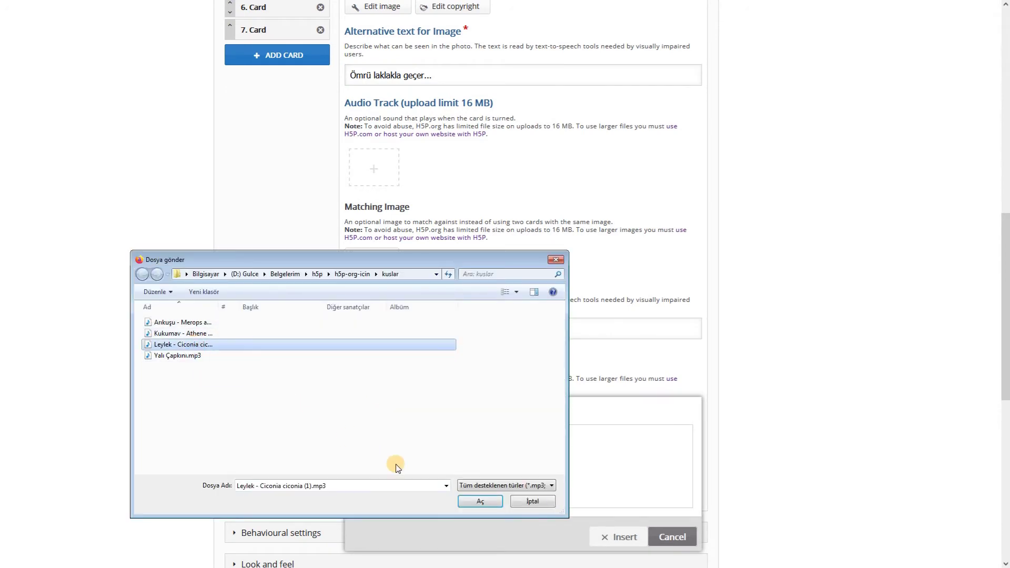
click(481, 501)
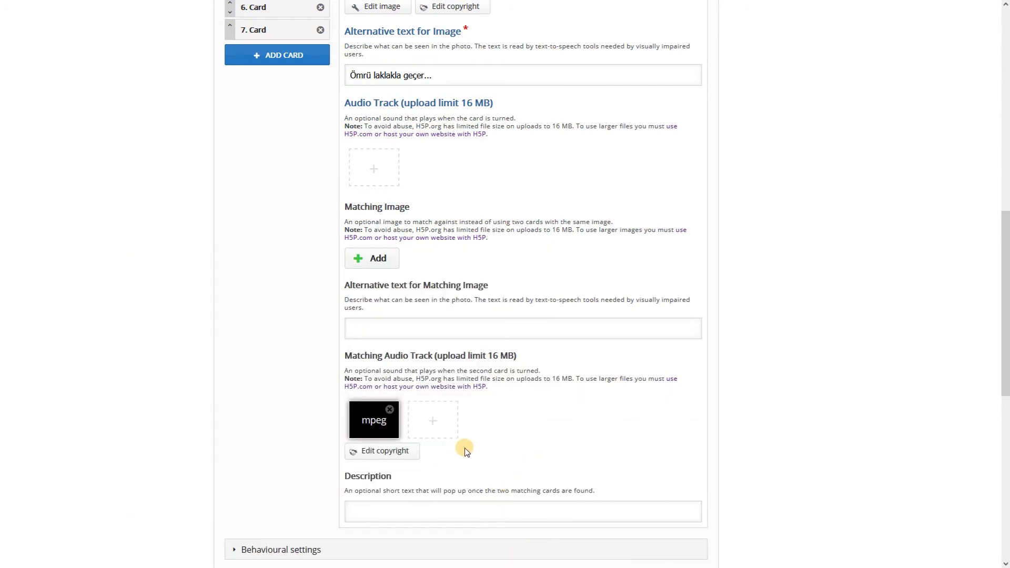
click(407, 512)
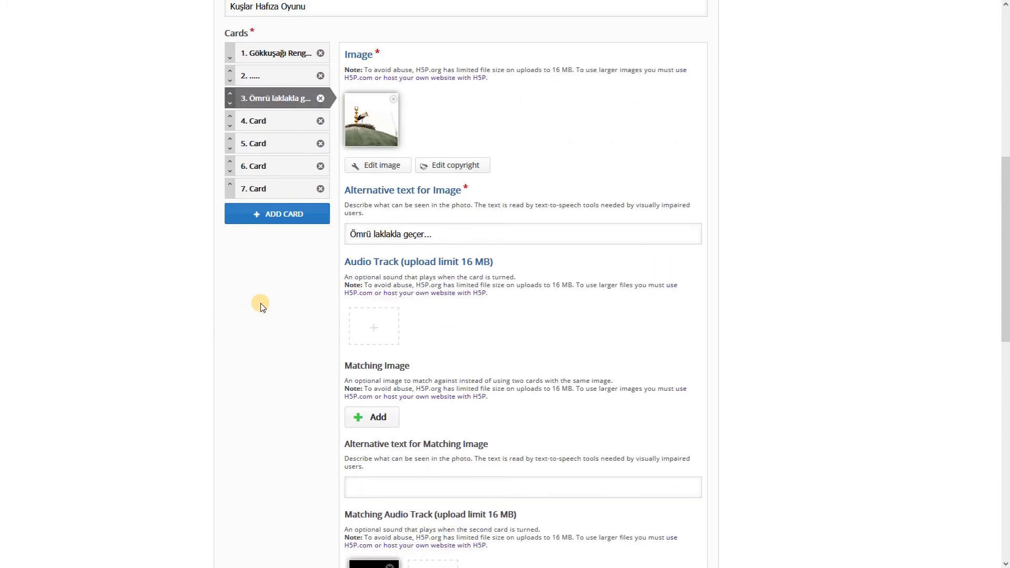
- Add yali_capkini_2020_11_14_090911_9141.jpg from the kuslar folder as card 4's image
scroll(226, 326, up, 3)
click(251, 120)
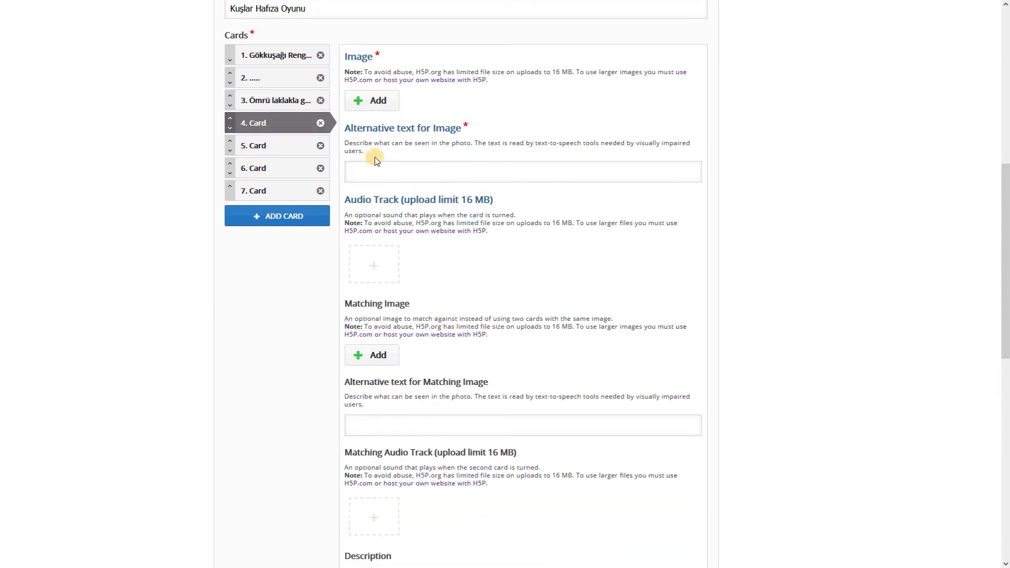
click(371, 100)
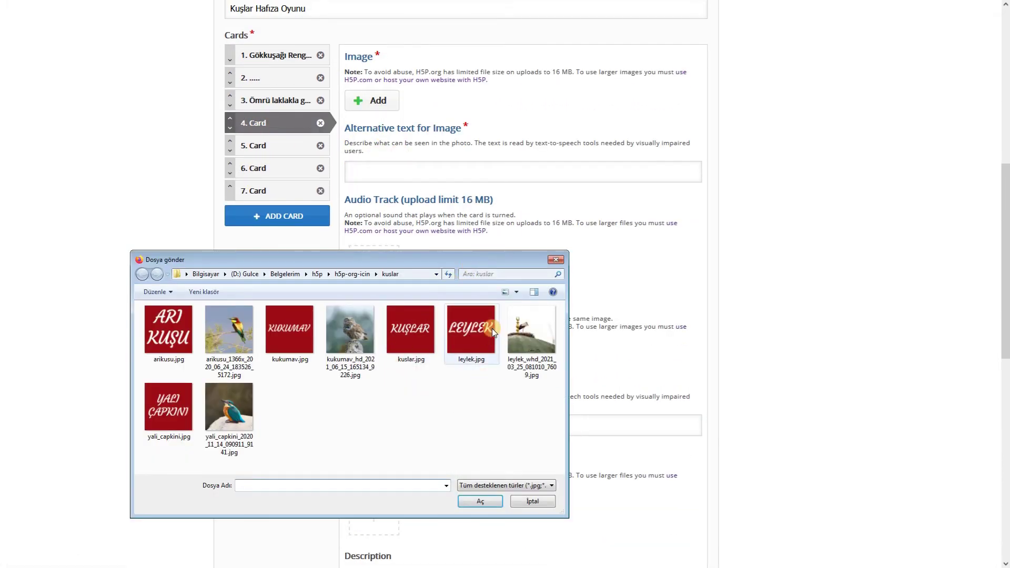
double_click(225, 408)
- Enter "Kral Balıkçı olarak da bilinir." as the alternative text for card 4's image
click(435, 179)
text(Balık)
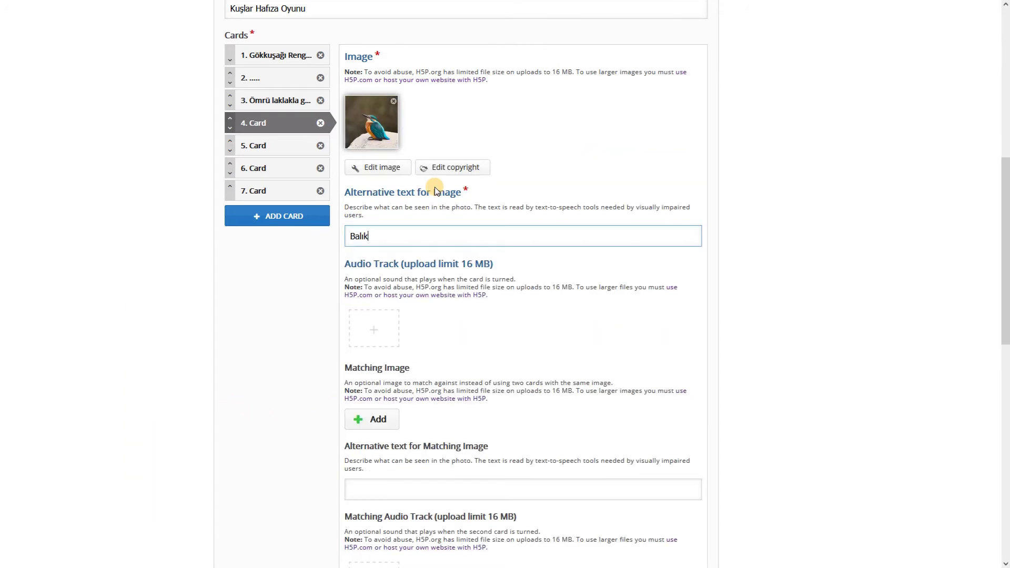
key(BackSpace)
key(BackSpace)
key(BackSpace)
key(BackSpace)
key(BackSpace)
text(Kral Balıkçı olarak da bilinir.)
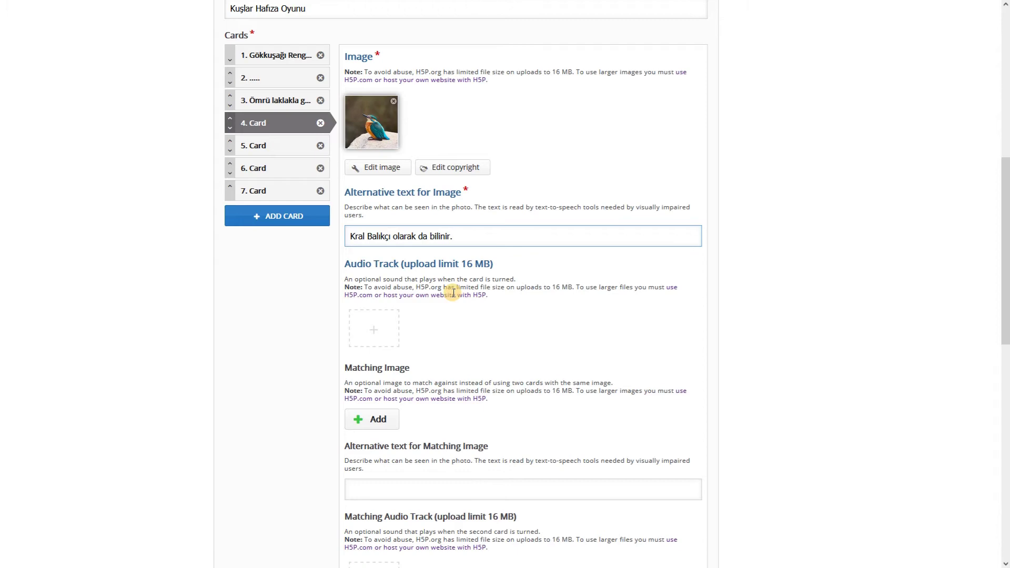
- Add yali_capkini.jpg from the kuslar folder as card 4's matching image
scroll(460, 324, down, 1)
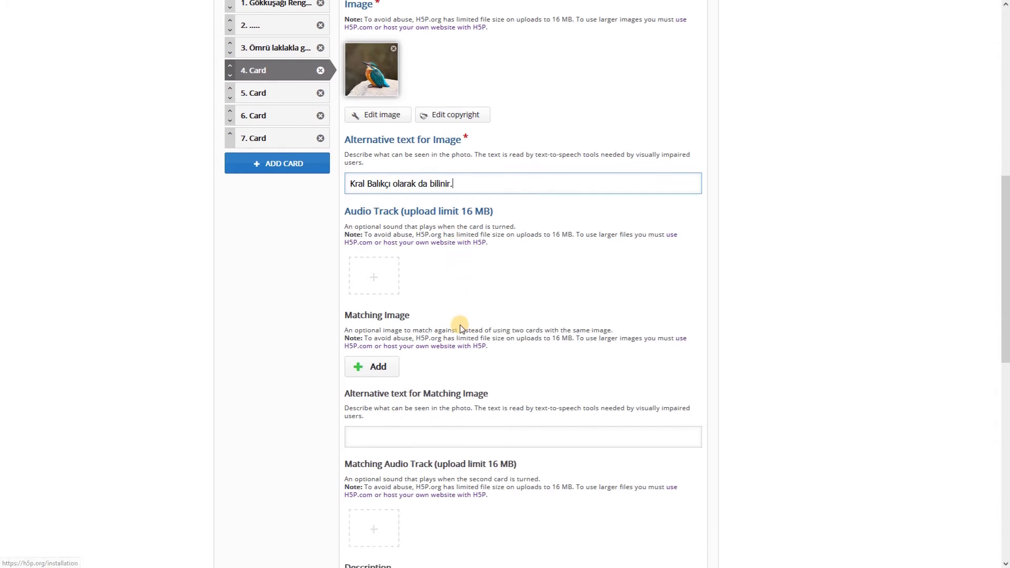
scroll(460, 327, down, 2)
click(357, 363)
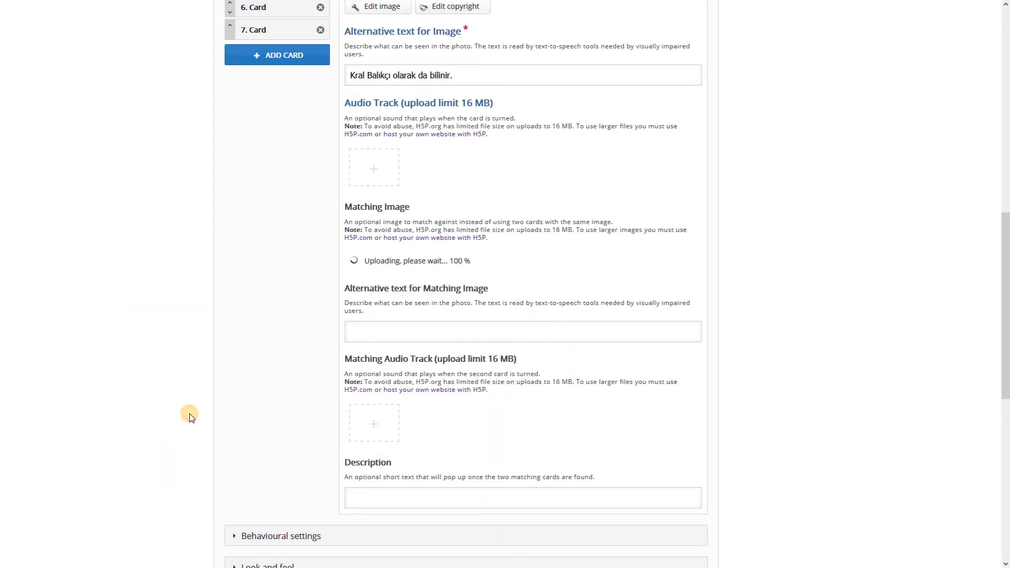
- Remove the empty cards 5, 6 and 7 from the card list
scroll(232, 392, up, 4)
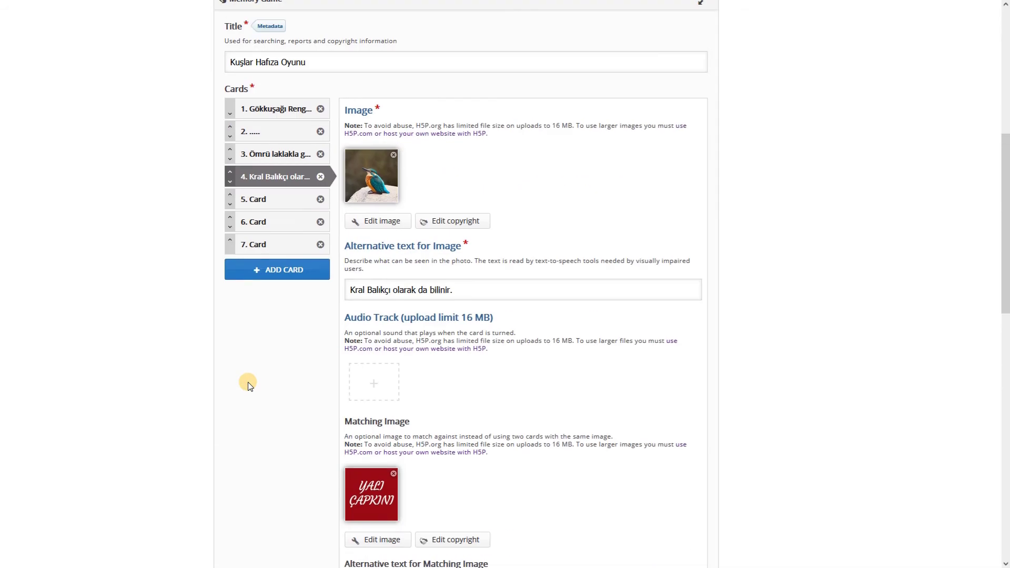
click(321, 199)
click(559, 271)
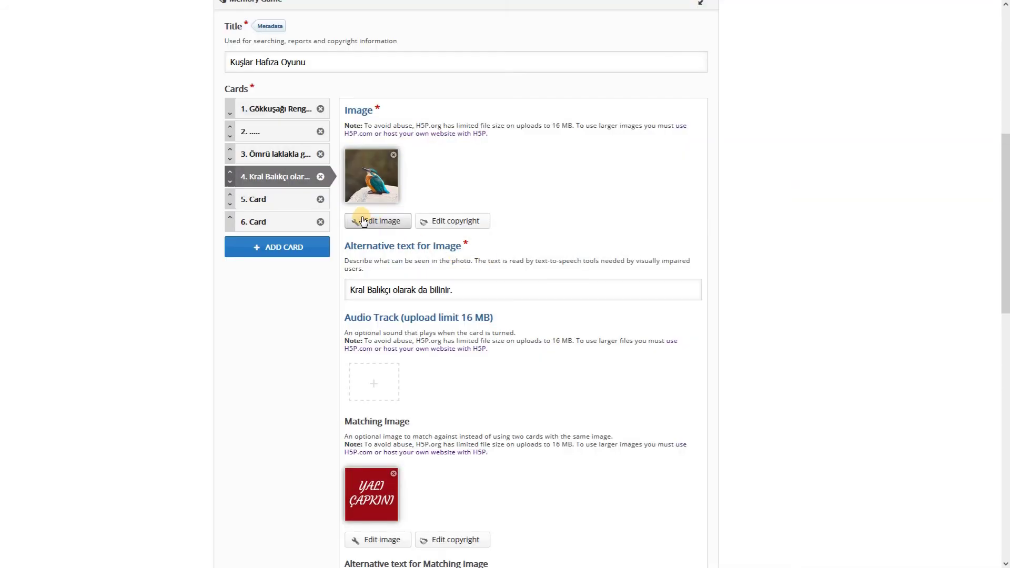
click(320, 199)
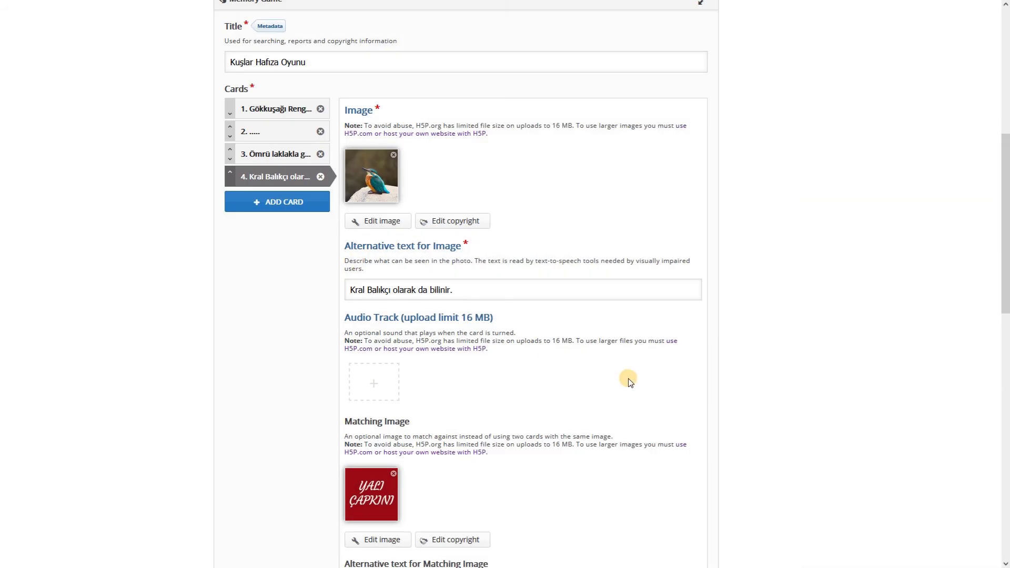
- Enter "Yalı Çapkını - King Fisher..." as card 4's description
scroll(630, 382, down, 6)
click(511, 446)
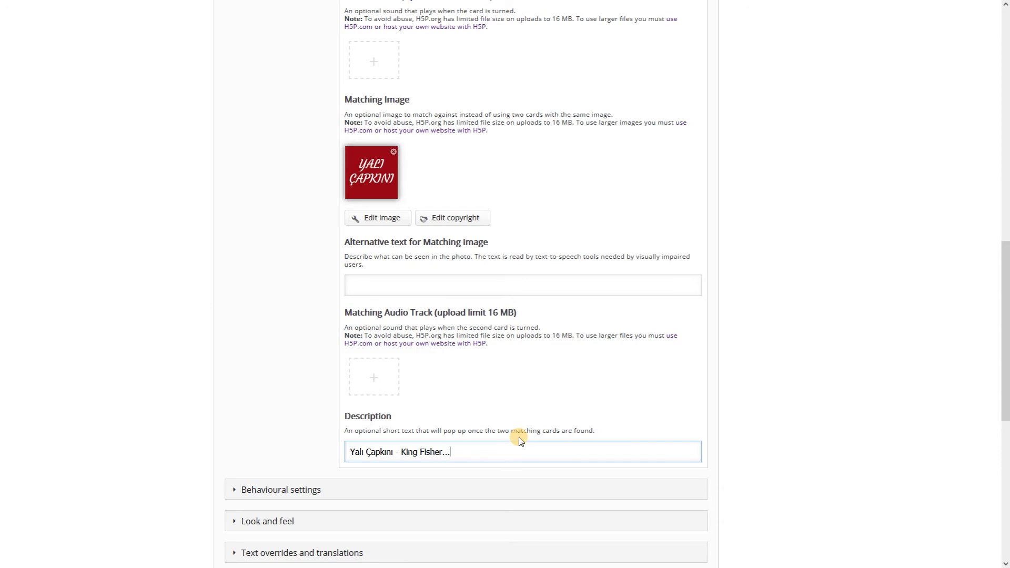
- Expand the behavioural settings and turn off the option to position the cards in a square
scroll(320, 342, up, 10)
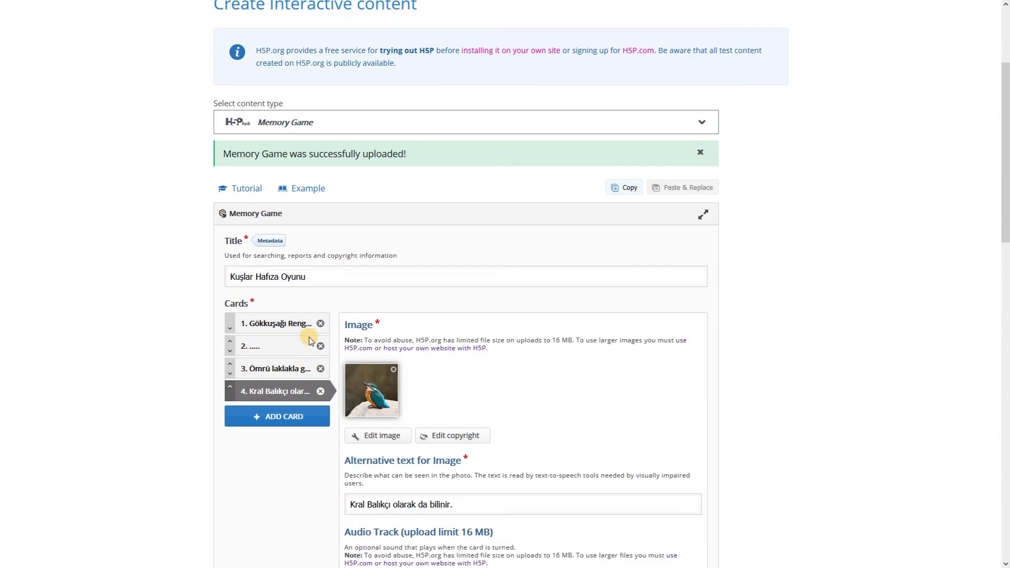
scroll(309, 341, down, 5)
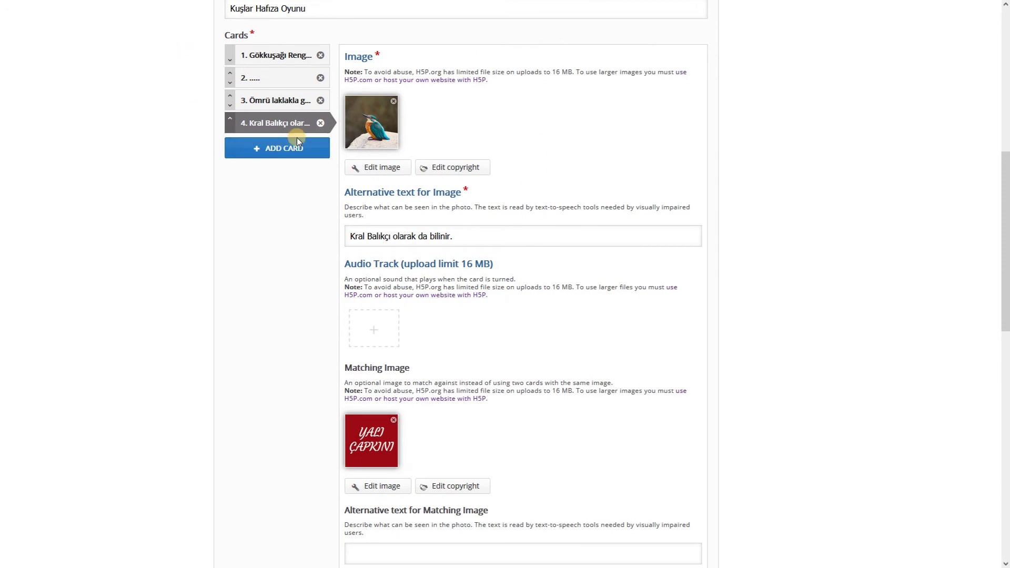
scroll(794, 273, down, 7)
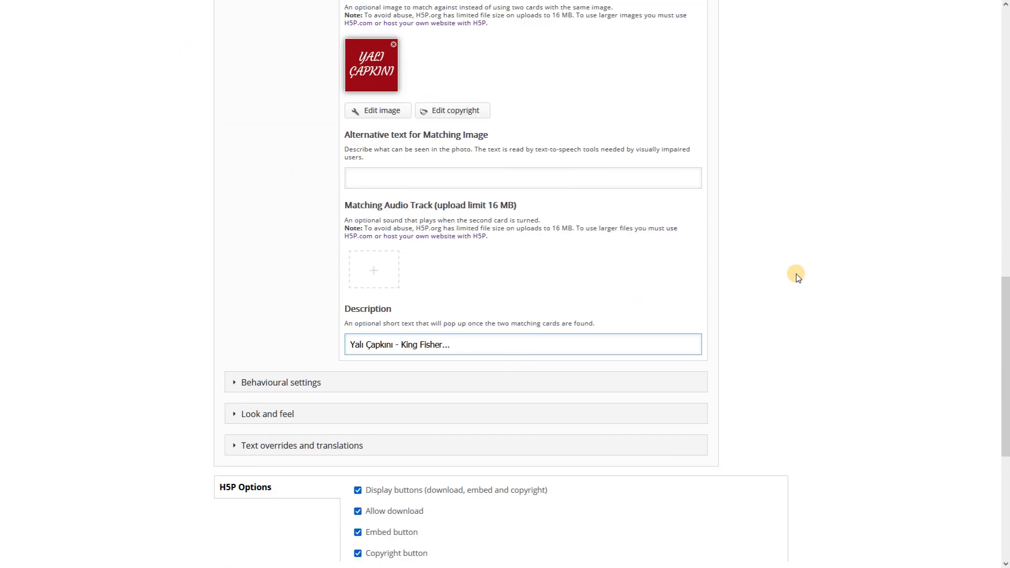
click(274, 383)
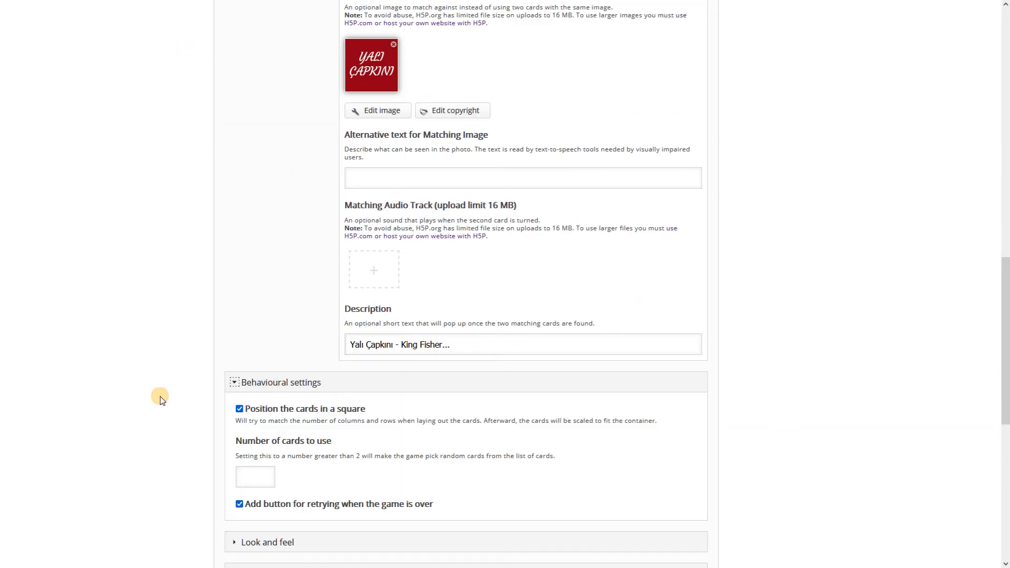
scroll(161, 400, down, 2)
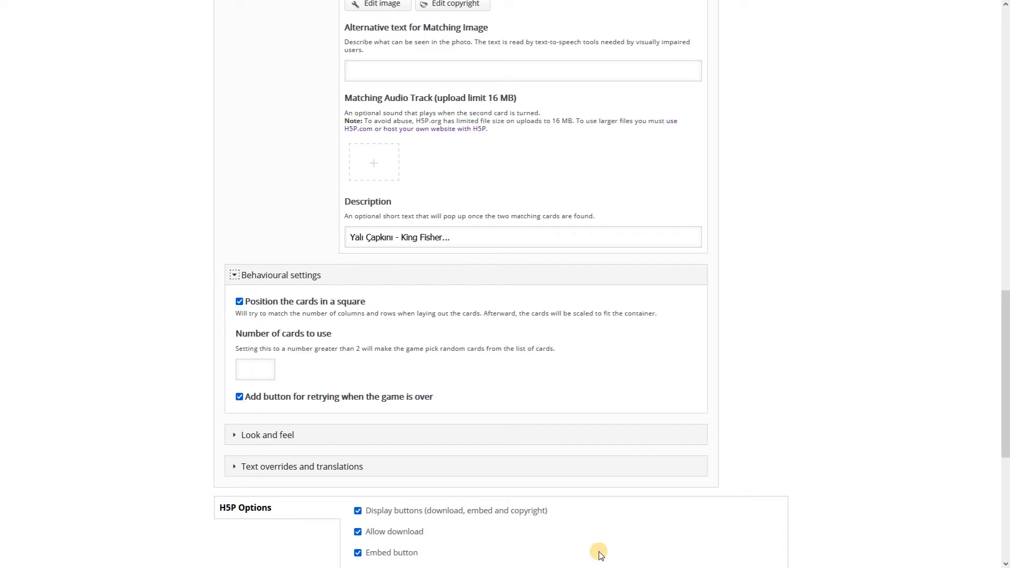
scroll(796, 321, up, 14)
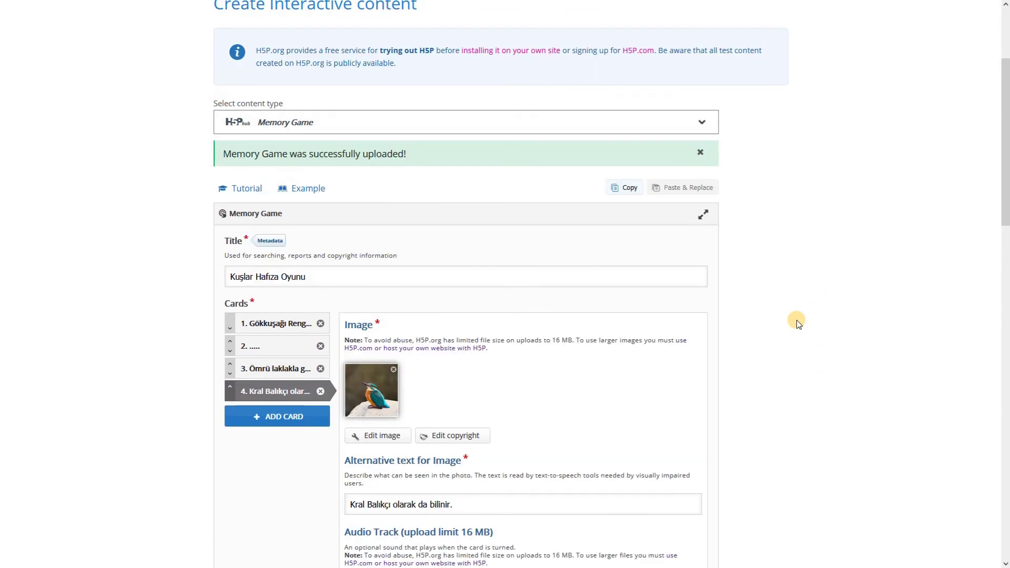
scroll(793, 320, down, 14)
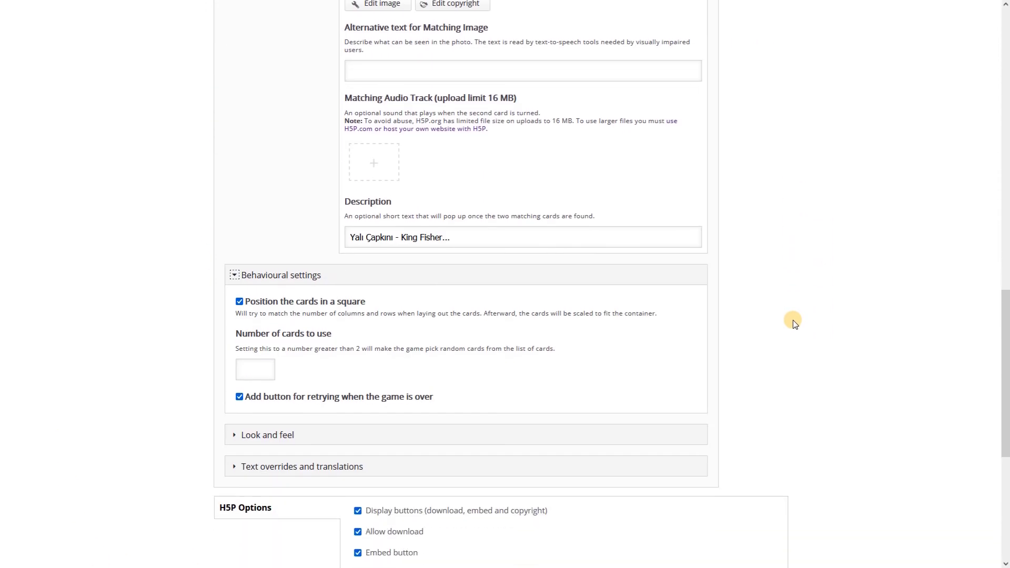
click(342, 304)
- Examine the explanation of the square card layout and the setting for the number of cards to use
triple_click(618, 315)
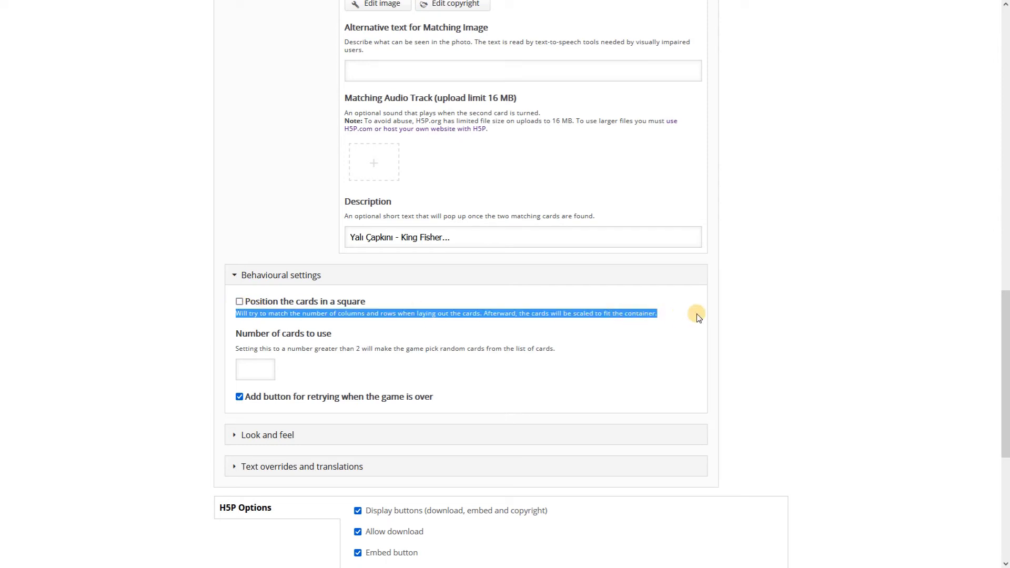
click(726, 311)
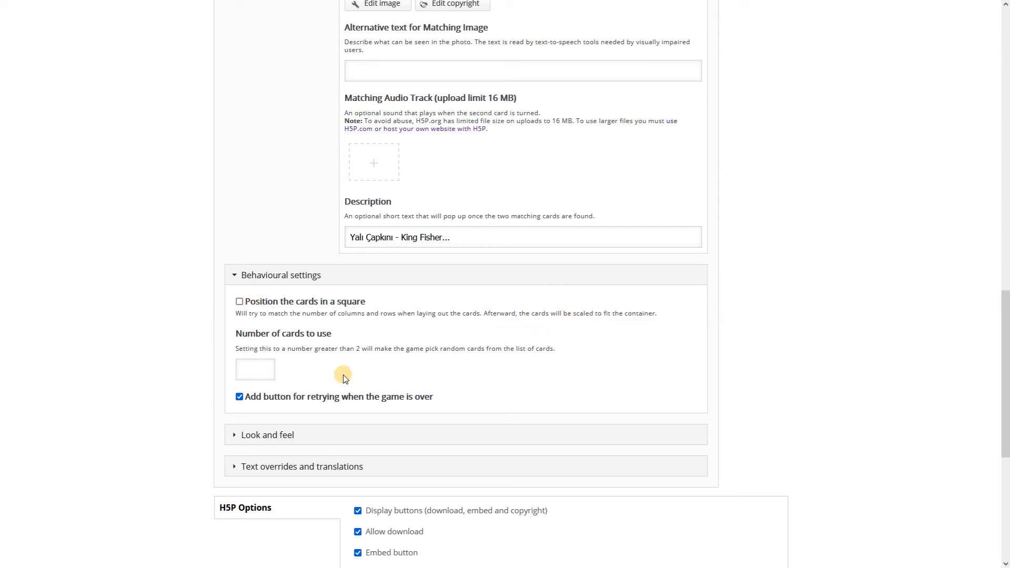
triple_click(313, 333)
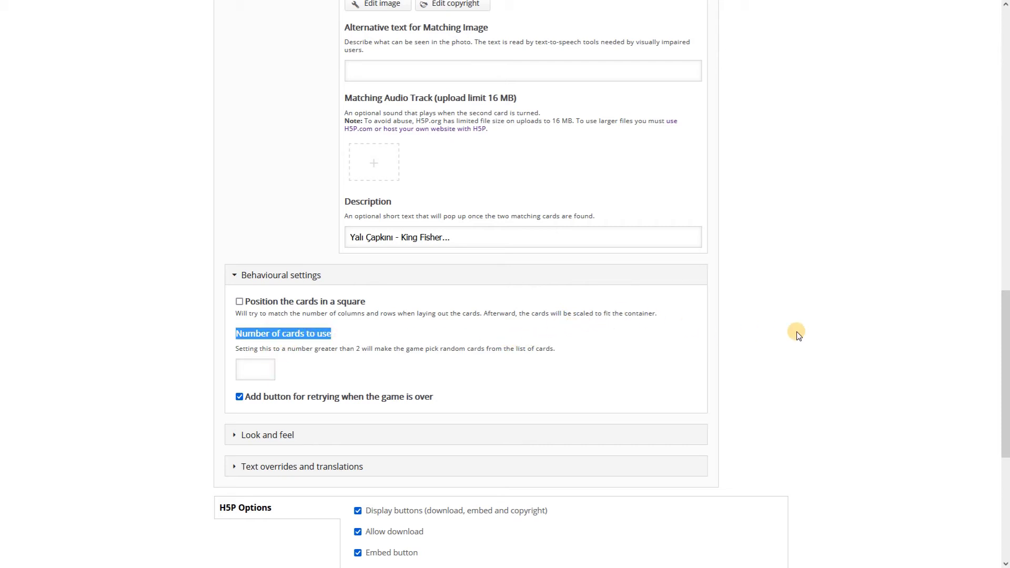
- Expand the look and feel settings and set the card game's theme colour to orange #ff711a
click(264, 330)
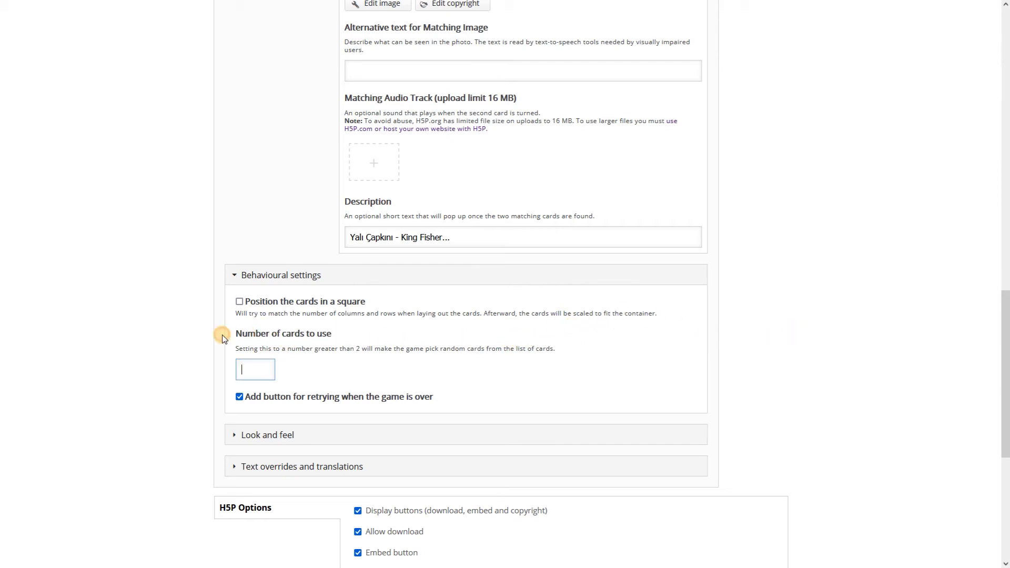
scroll(164, 342, down, 2)
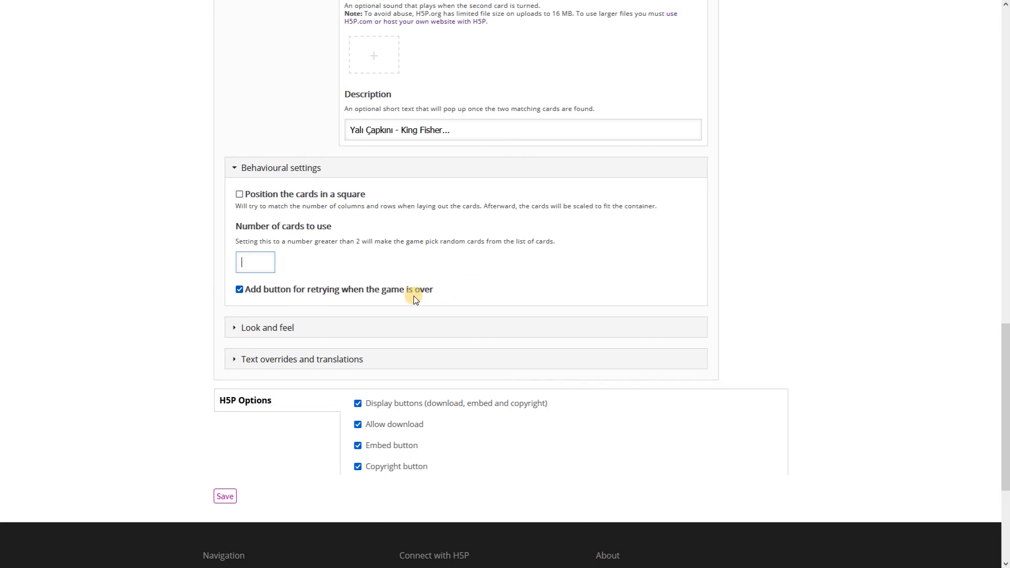
click(280, 327)
scroll(149, 347, down, 3)
scroll(152, 353, up, 1)
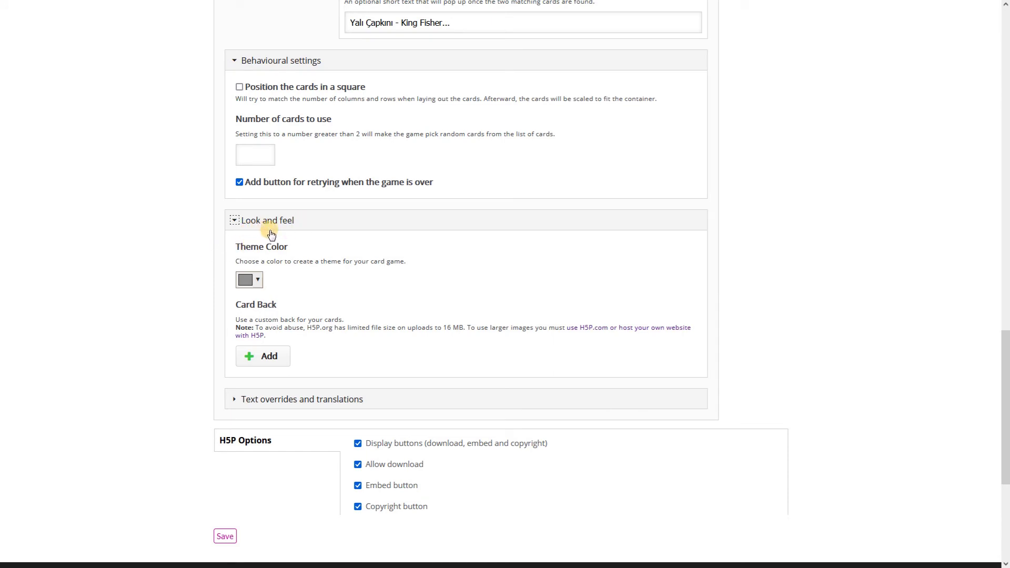
click(259, 283)
drag(298, 316, 307, 286)
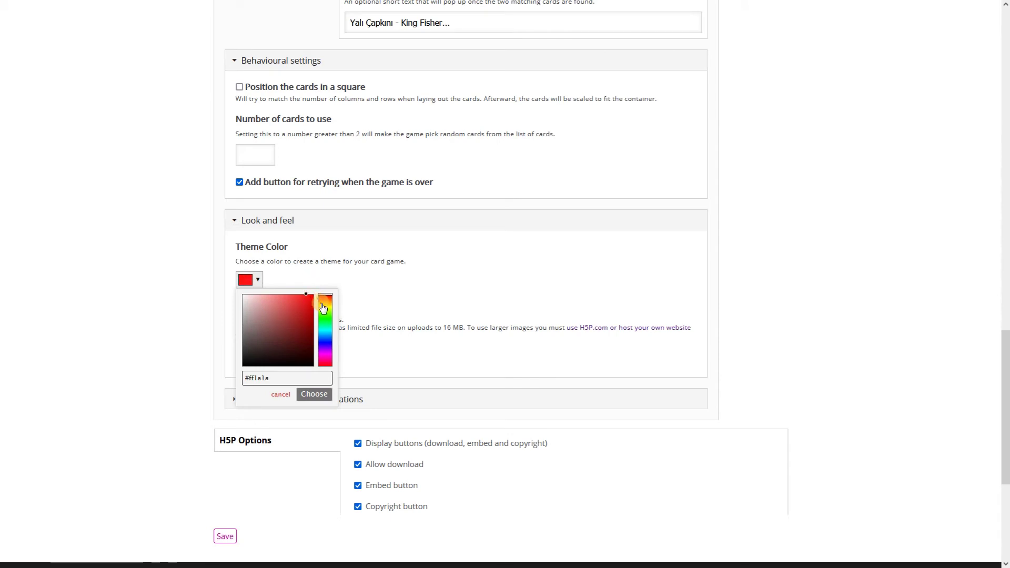
click(326, 302)
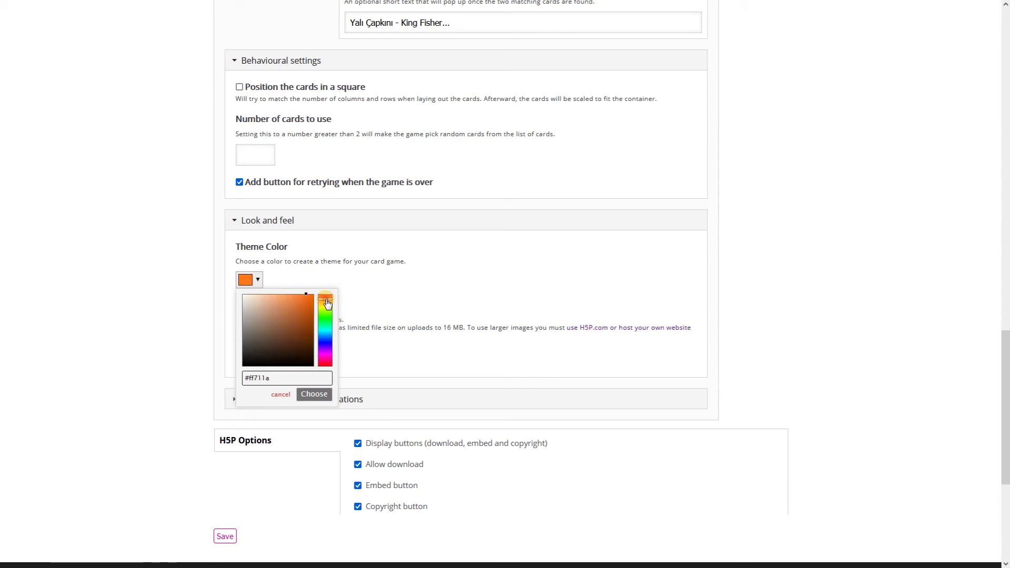
click(309, 402)
- Add the image kuslar.jpg as the custom card back
triple_click(266, 309)
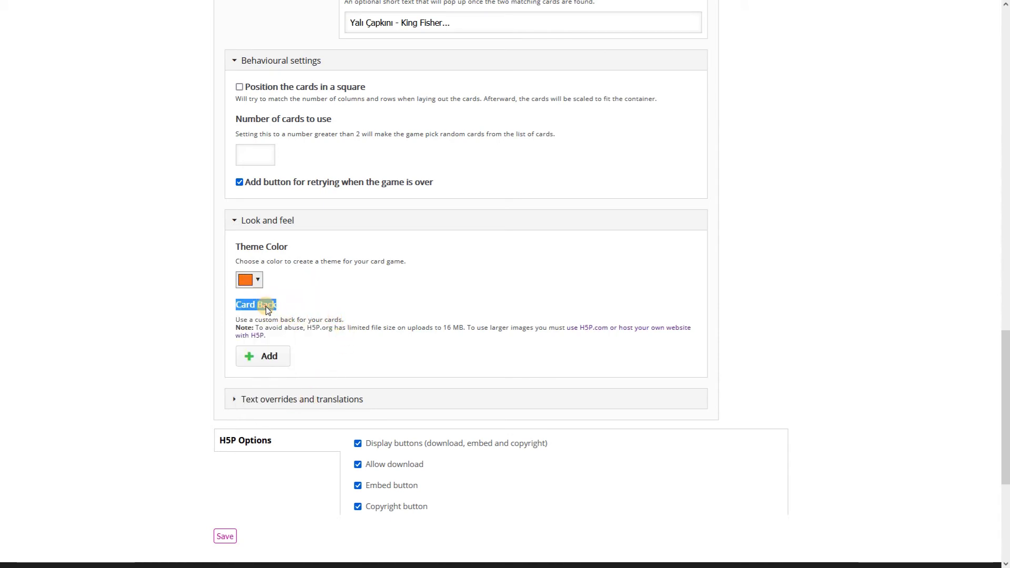
click(306, 351)
click(257, 367)
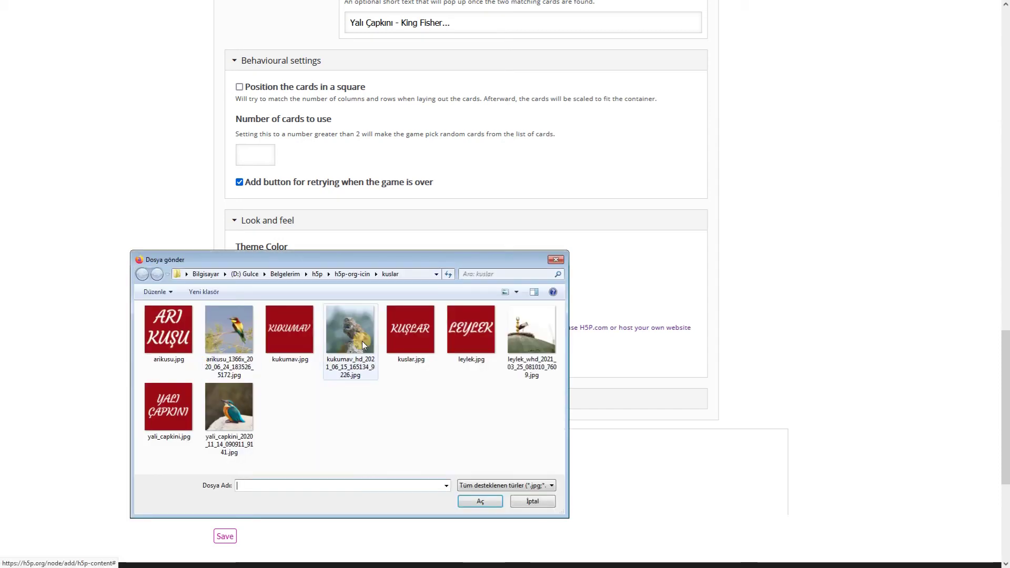
click(402, 337)
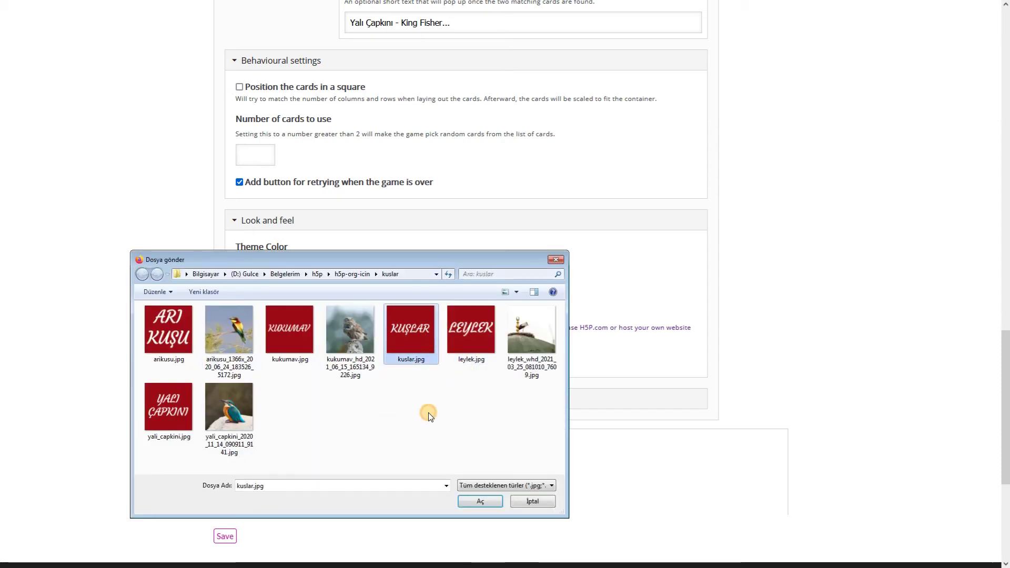
click(481, 502)
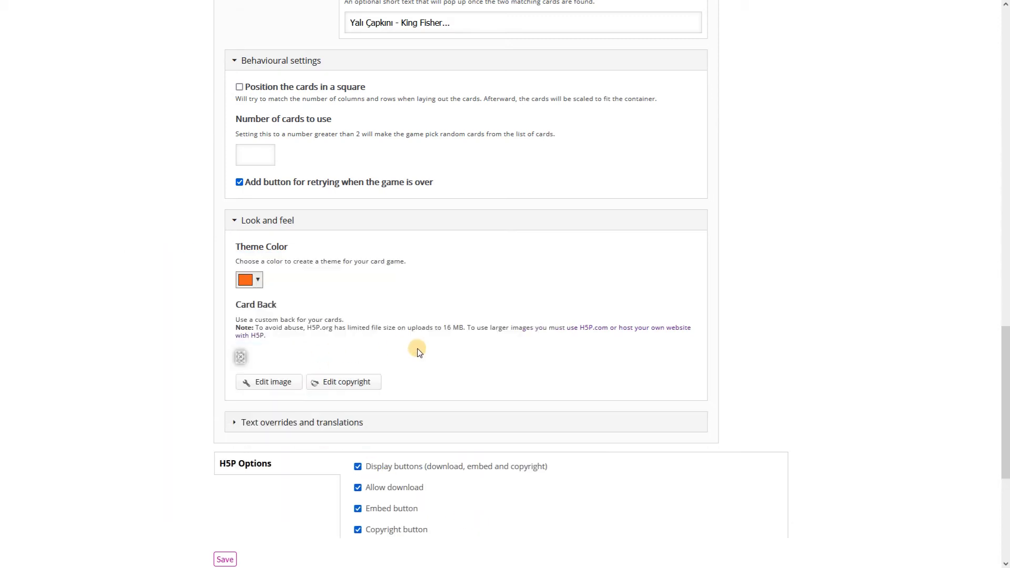
- Review the game's texts in the text overrides and translations, and save the memory game
scroll(392, 423, down, 2)
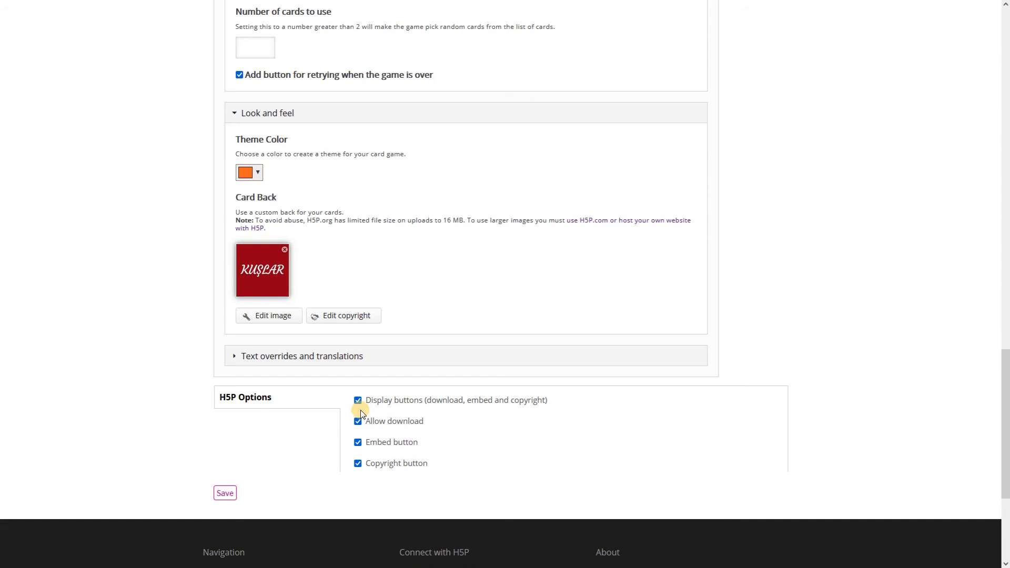
click(344, 359)
scroll(368, 263, down, 3)
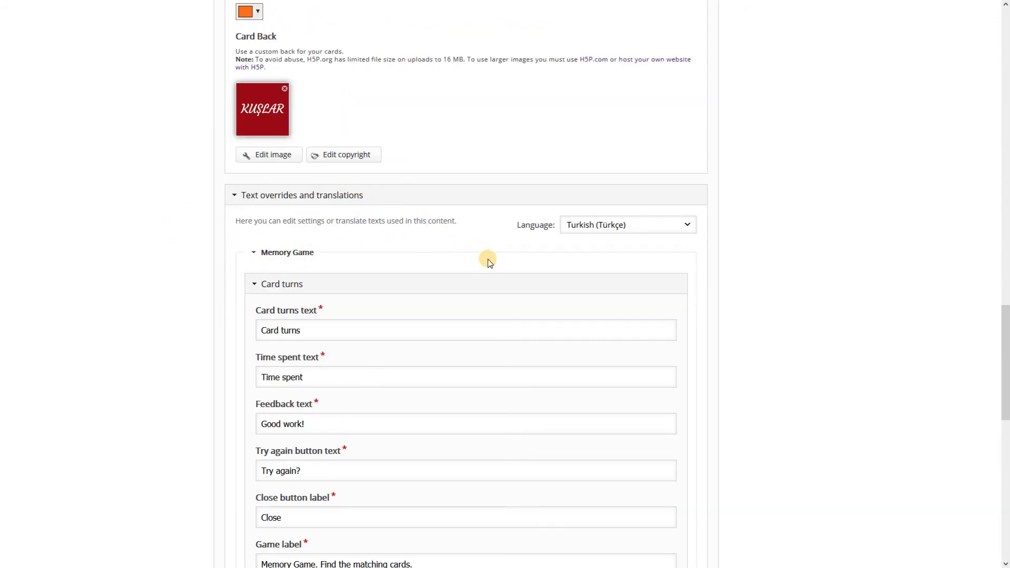
scroll(489, 261, down, 1)
scroll(368, 244, down, 4)
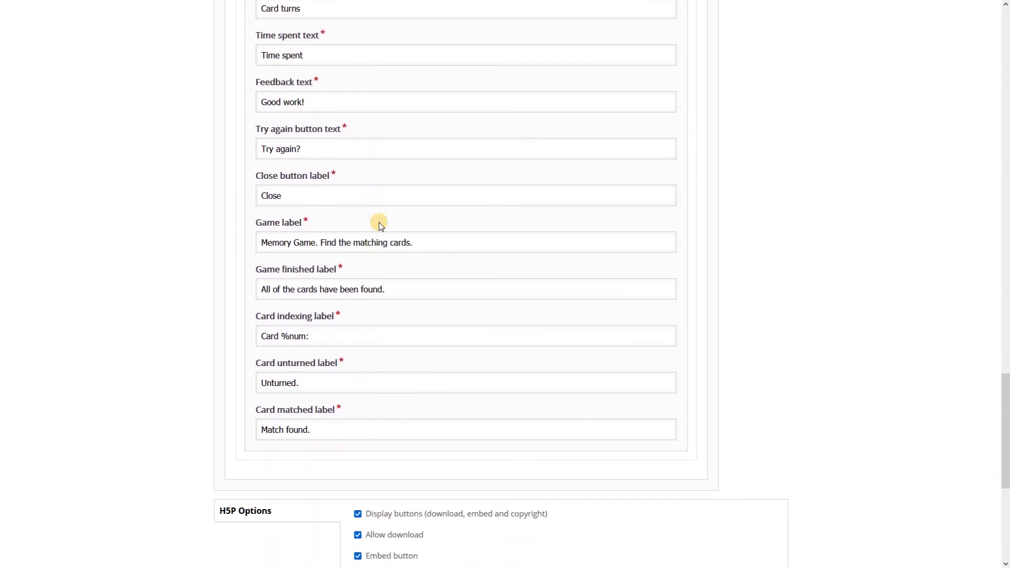
scroll(381, 221, up, 4)
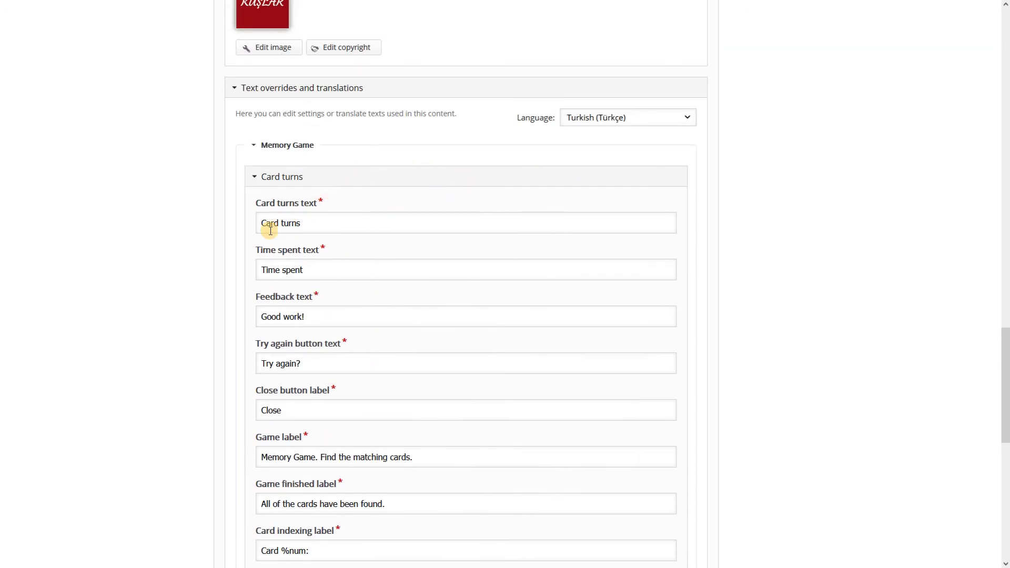
scroll(368, 398, down, 2)
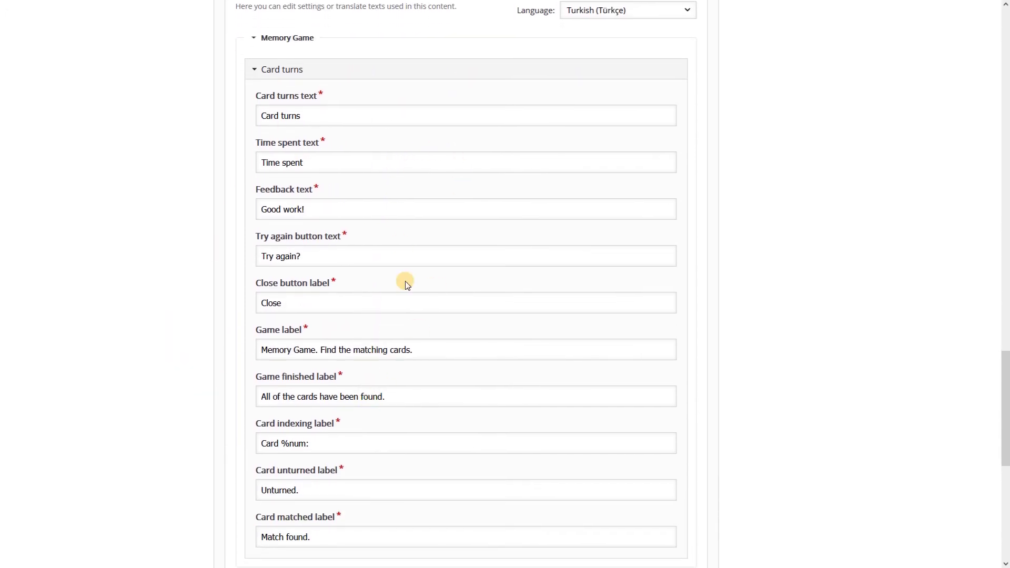
scroll(754, 387, down, 7)
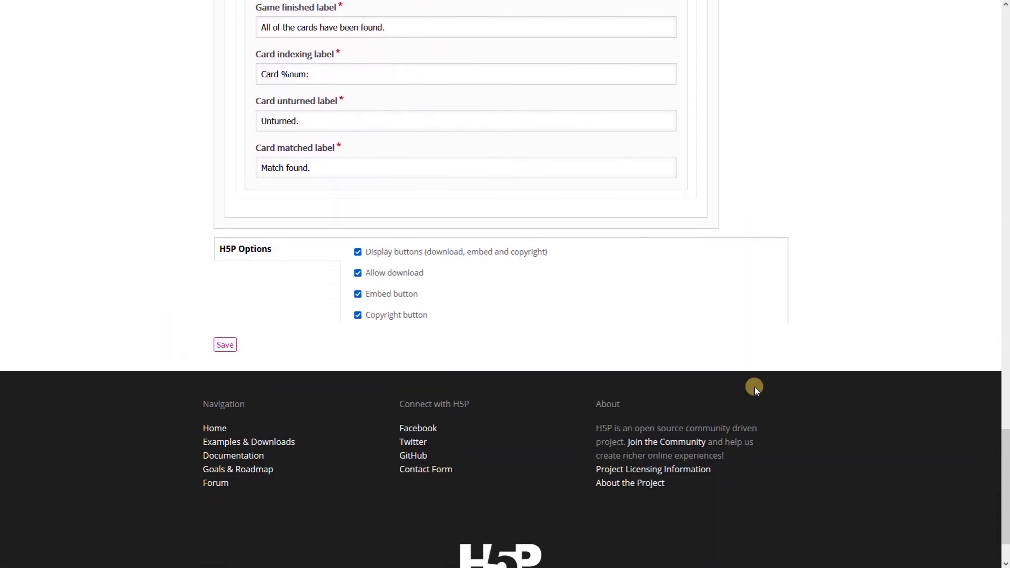
scroll(756, 385, up, 3)
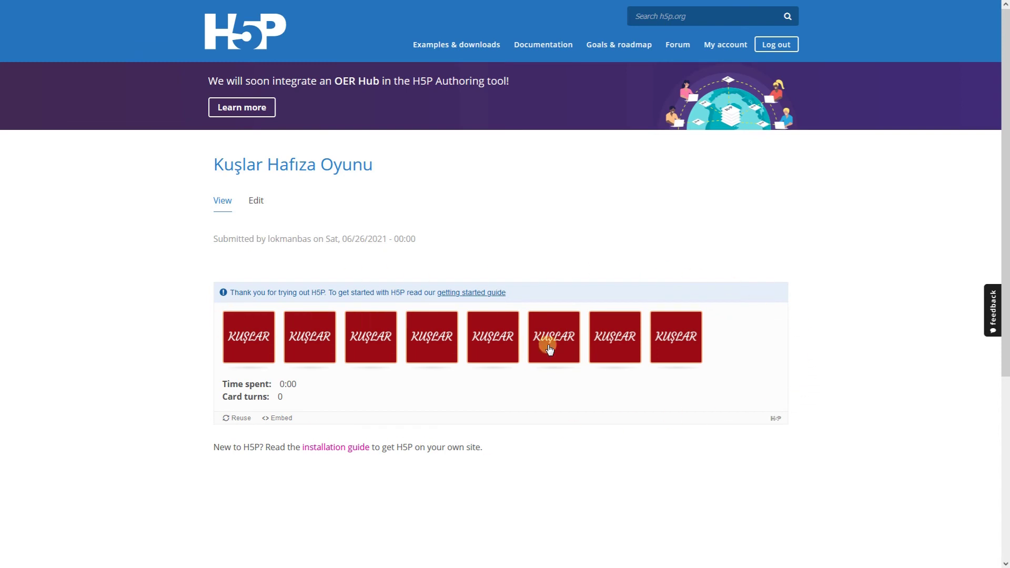
- Edit the saved game so its cards are positioned in a square, and save it again
click(256, 201)
scroll(416, 449, down, 10)
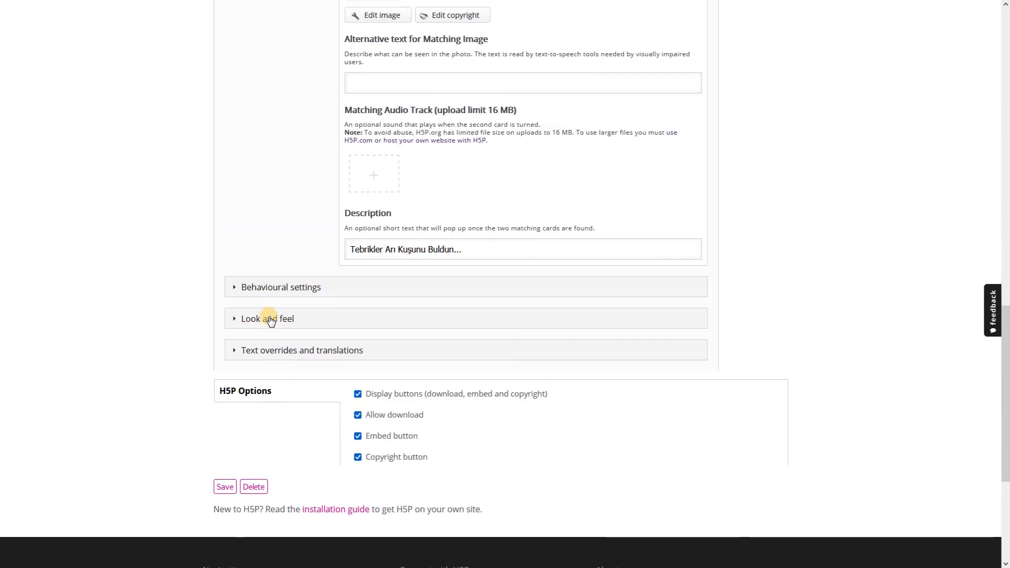
click(280, 287)
click(239, 314)
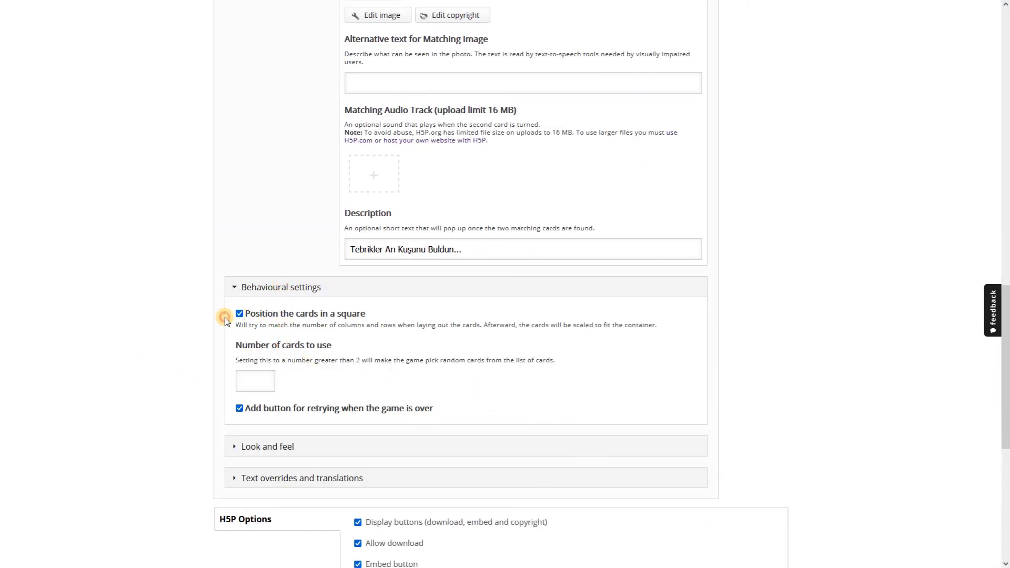
scroll(221, 342, down, 5)
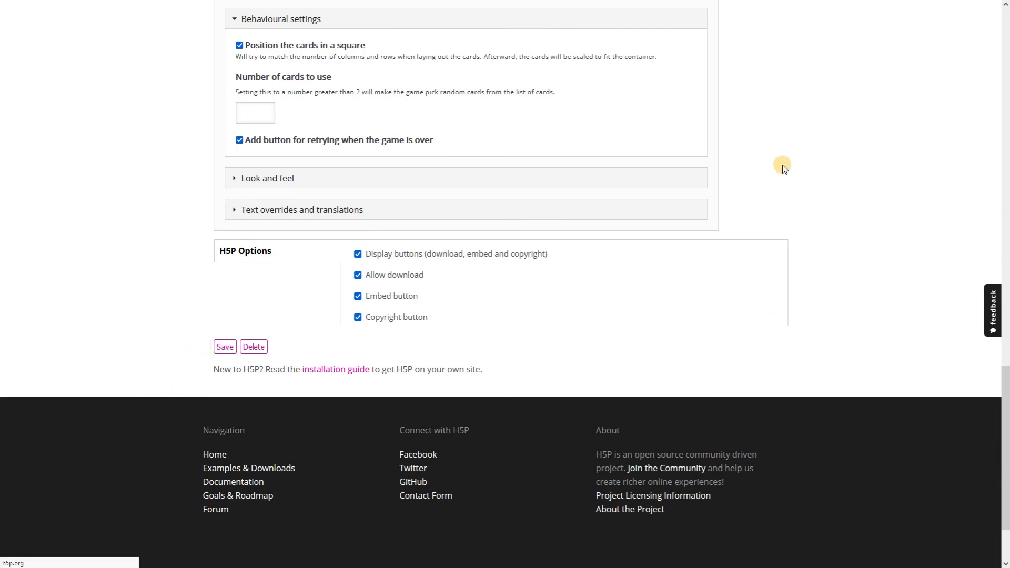
click(225, 347)
- Check the square card layout and test the game by turning over the three cards in the first row
scroll(601, 424, down, 7)
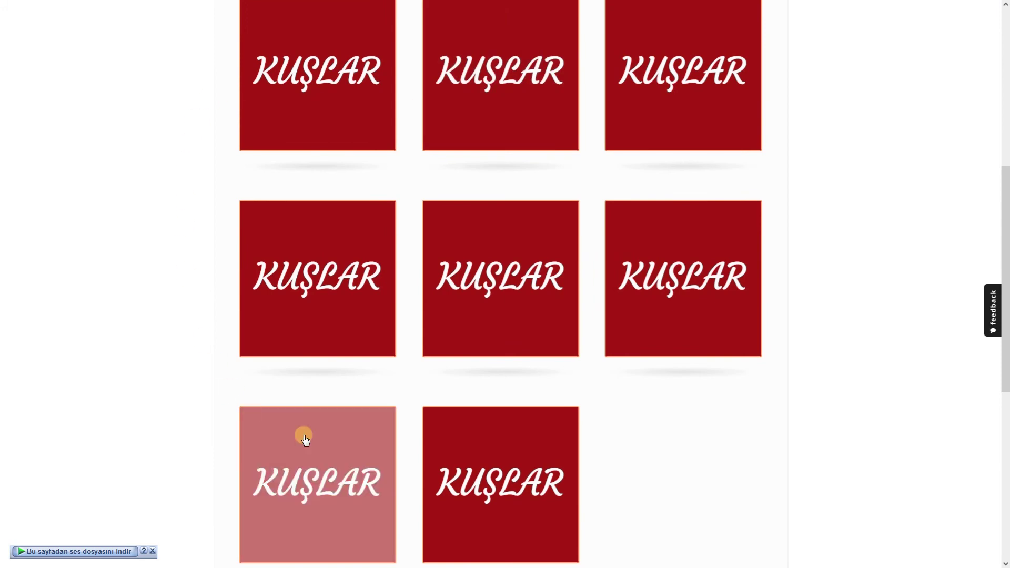
scroll(826, 390, up, 5)
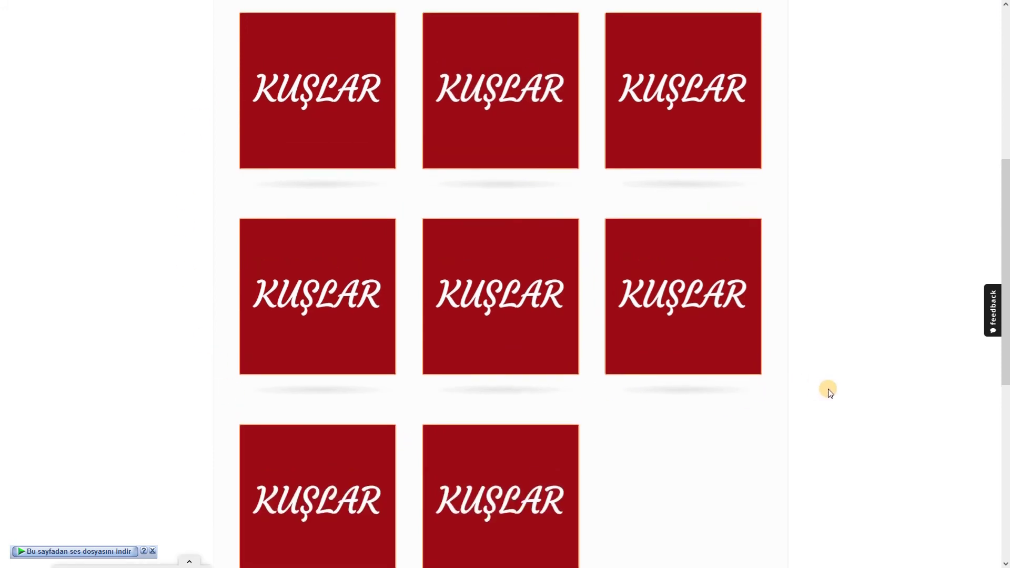
scroll(826, 390, down, 7)
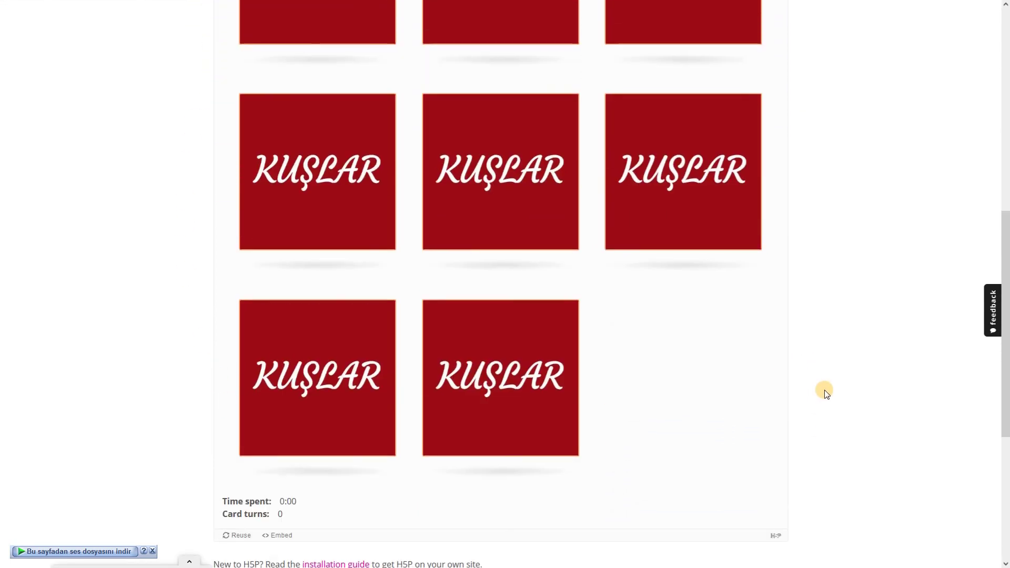
scroll(821, 390, up, 3)
click(331, 187)
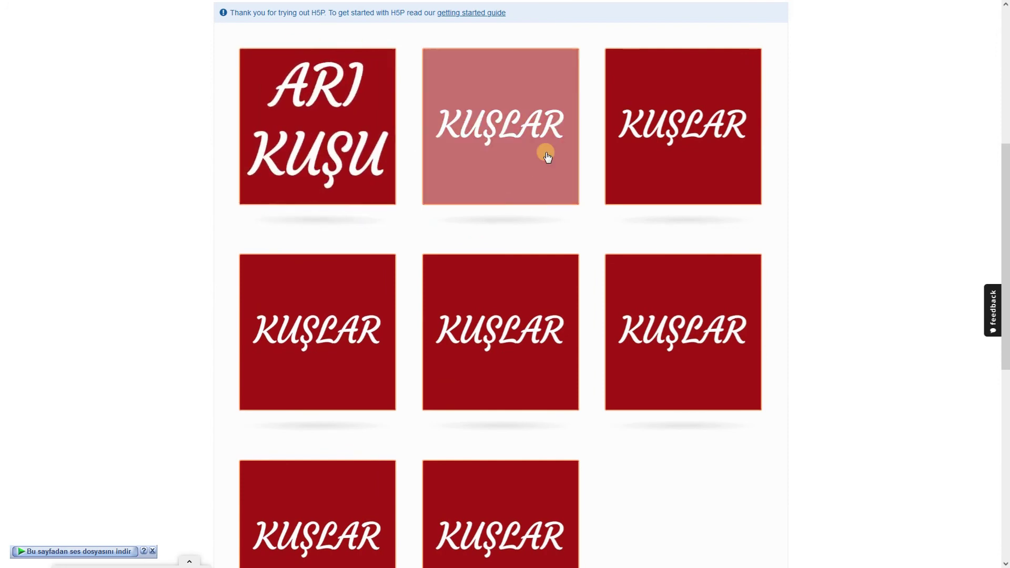
click(529, 136)
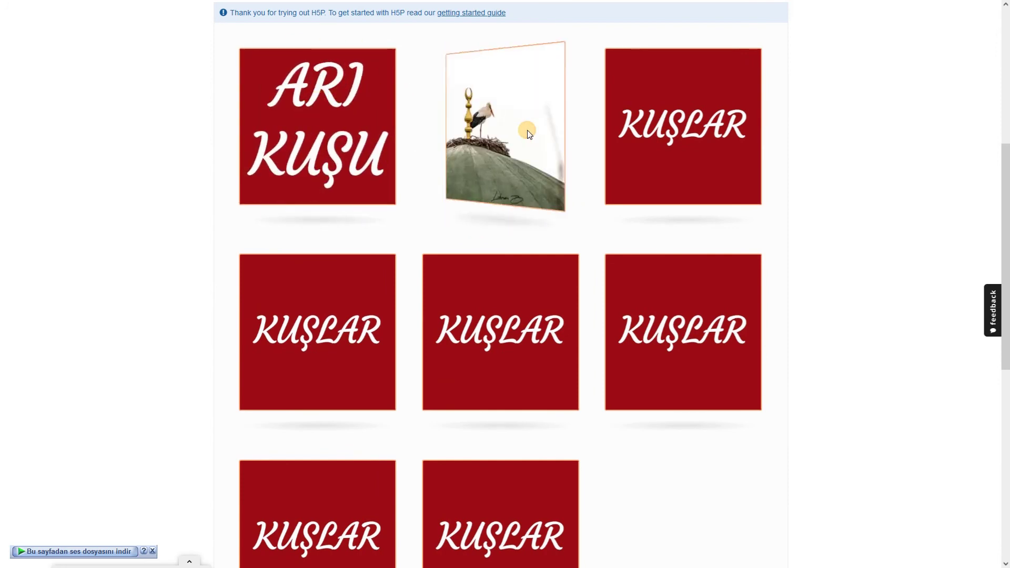
click(679, 141)
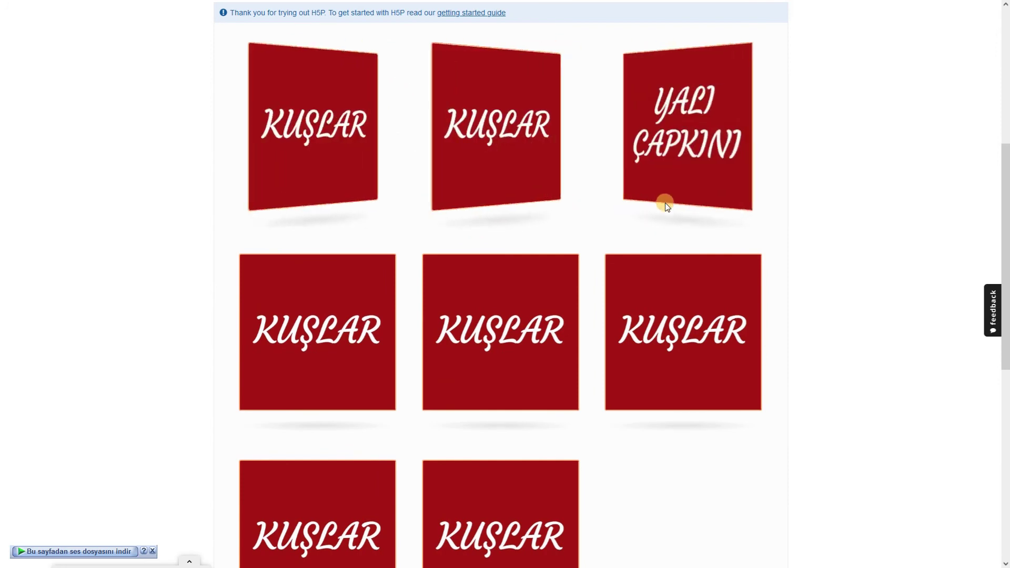
- Turn over the cards in the second row and match the two owl pictures
click(337, 342)
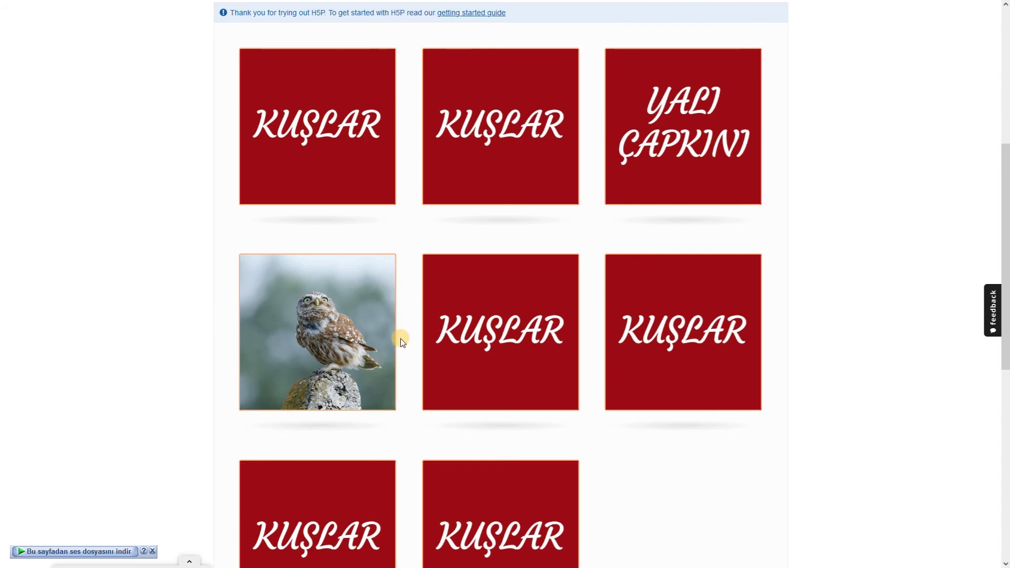
click(561, 374)
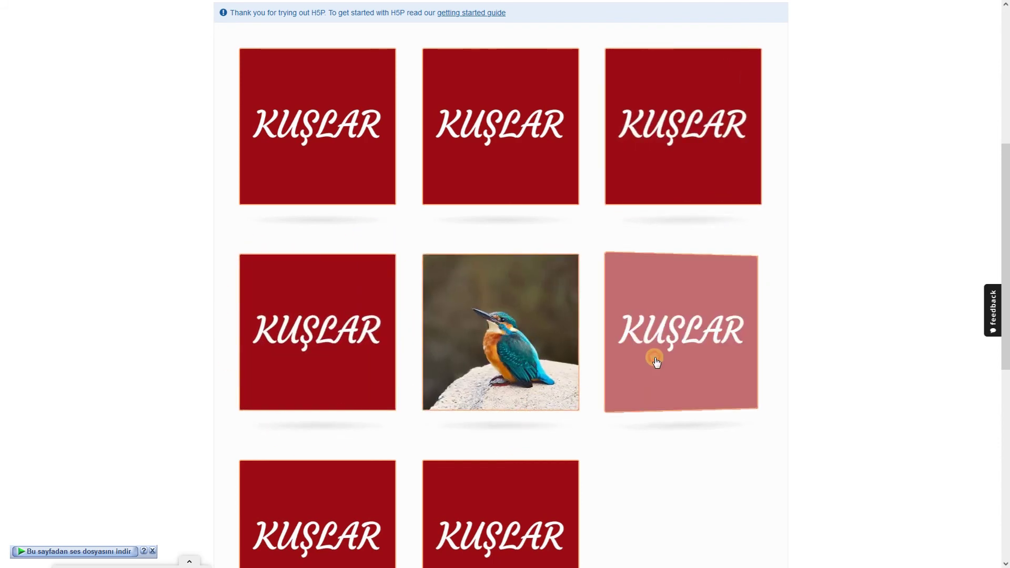
click(654, 356)
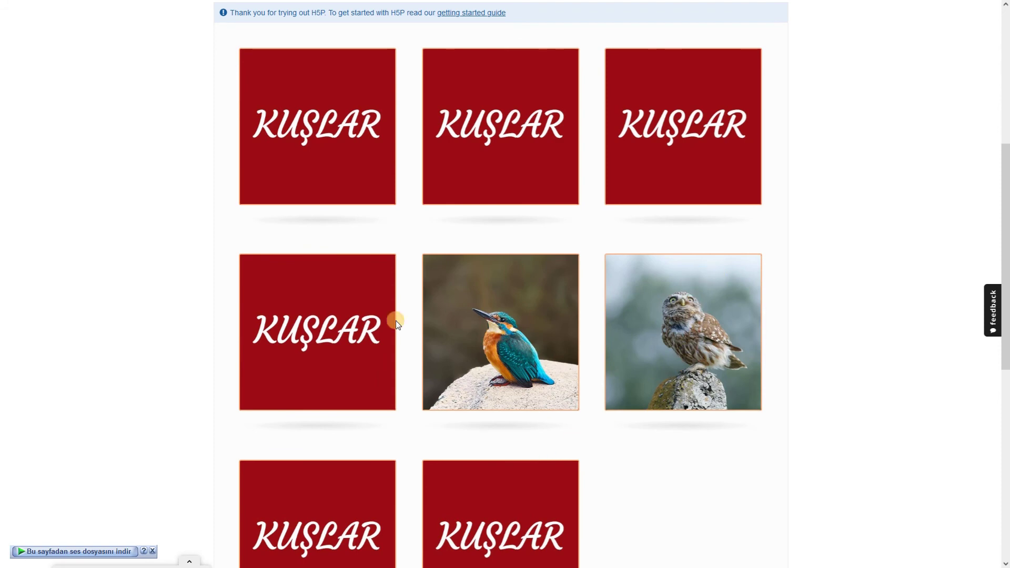
click(308, 322)
click(694, 337)
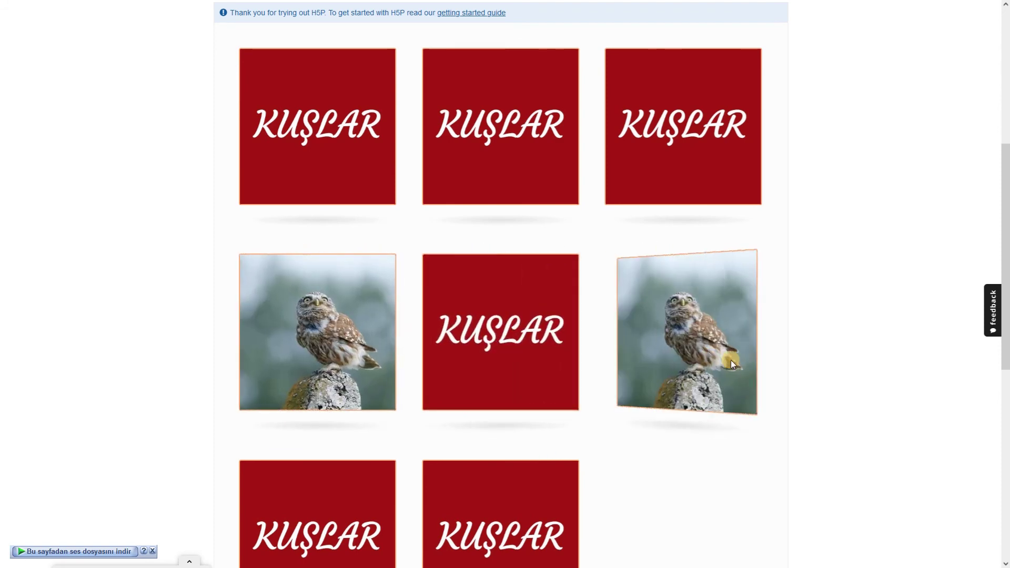
- Match the kingfisher picture with its "YALI ÇAPKINI" card, check the description, and close the match window
click(508, 295)
click(332, 105)
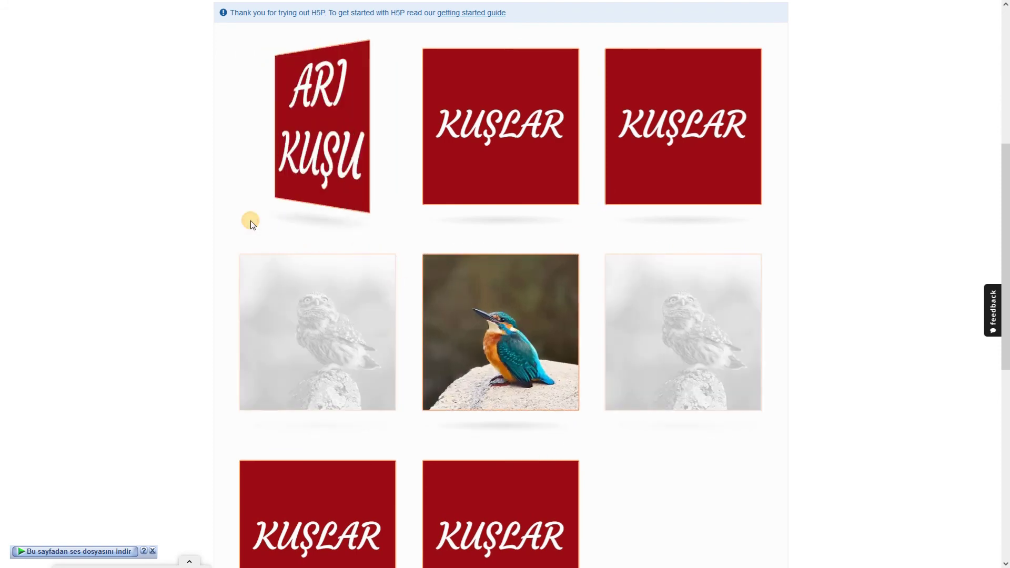
click(611, 176)
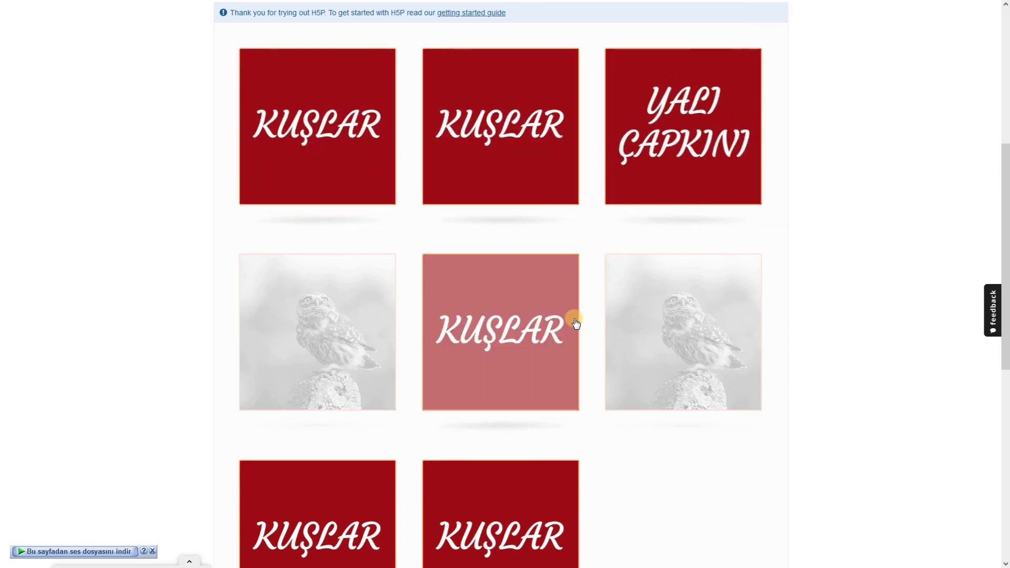
click(571, 328)
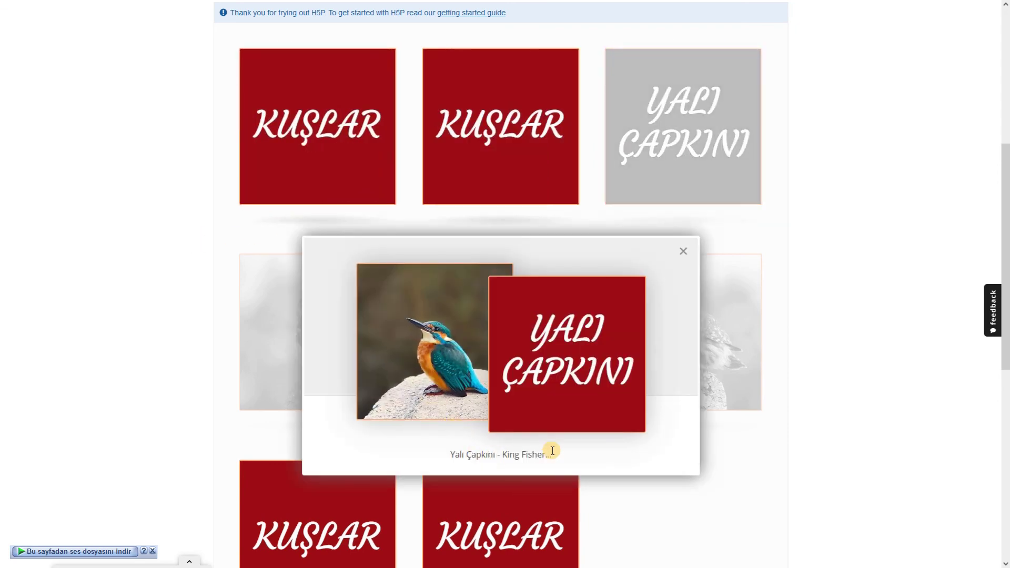
drag(454, 454, 539, 451)
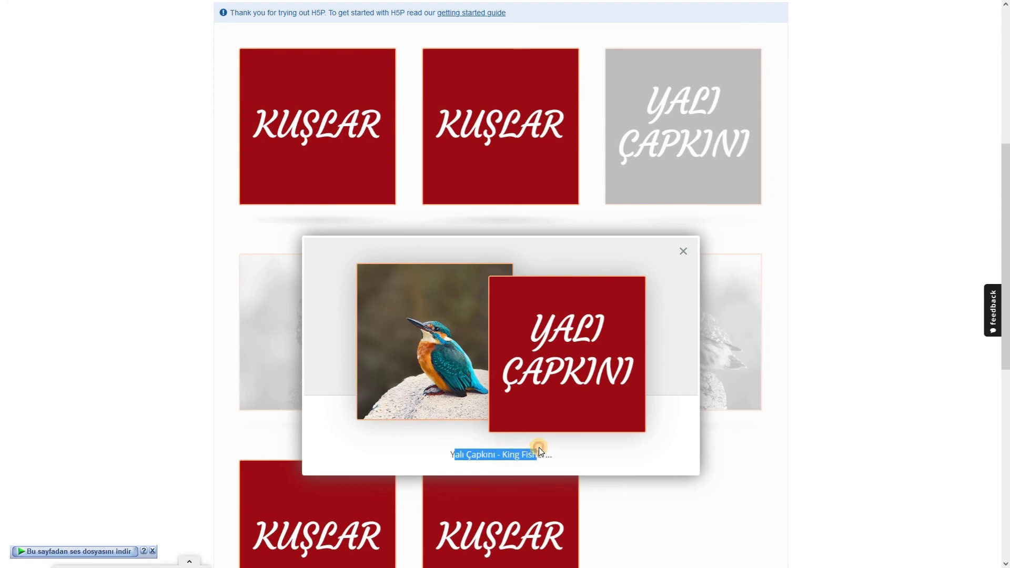
click(552, 450)
- Match the bee-eater picture in the third row with its "ARI KUŞU" card in the first row, and close the match window
scroll(666, 443, down, 2)
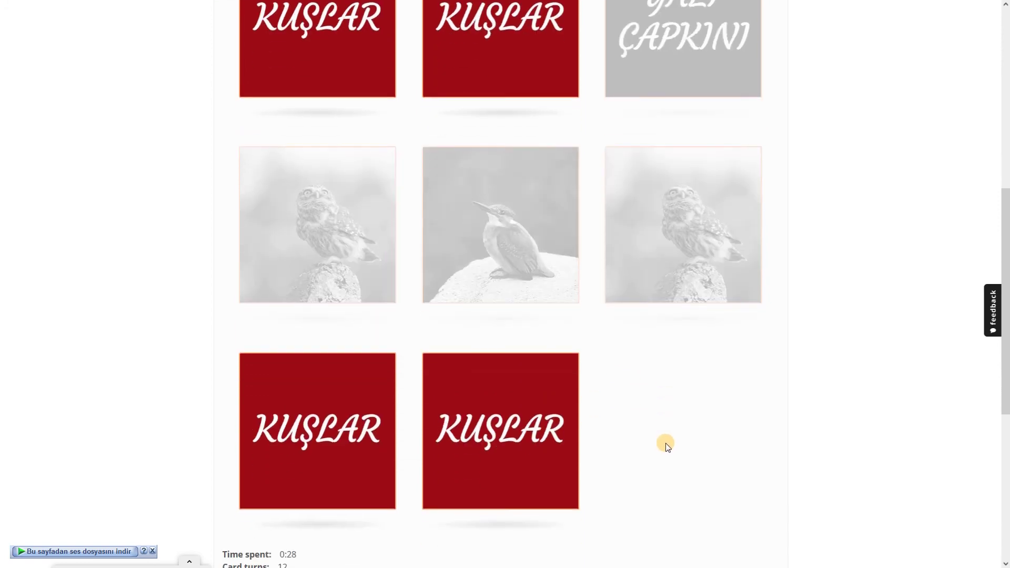
scroll(654, 444, up, 1)
click(392, 486)
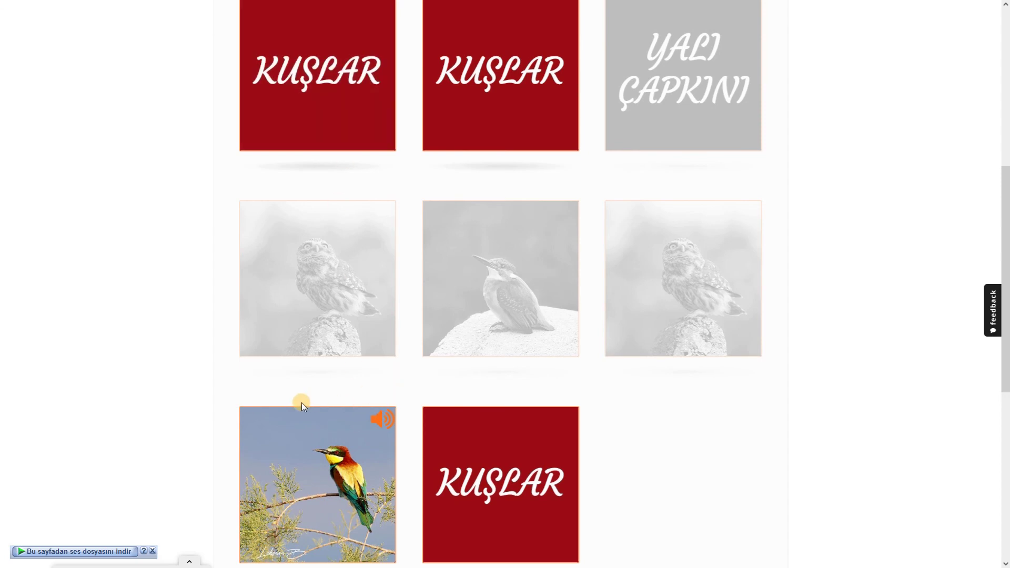
click(333, 100)
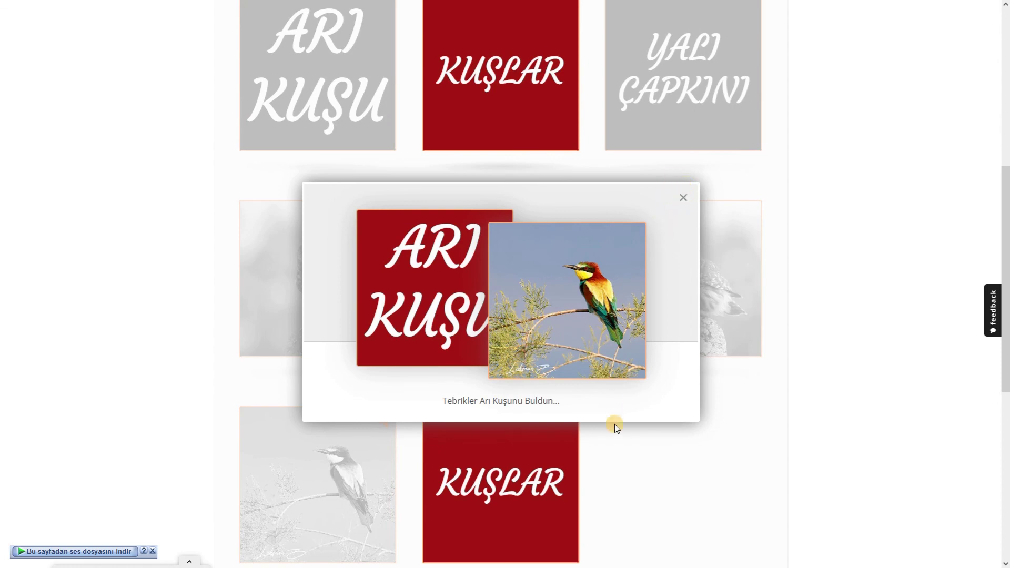
click(600, 470)
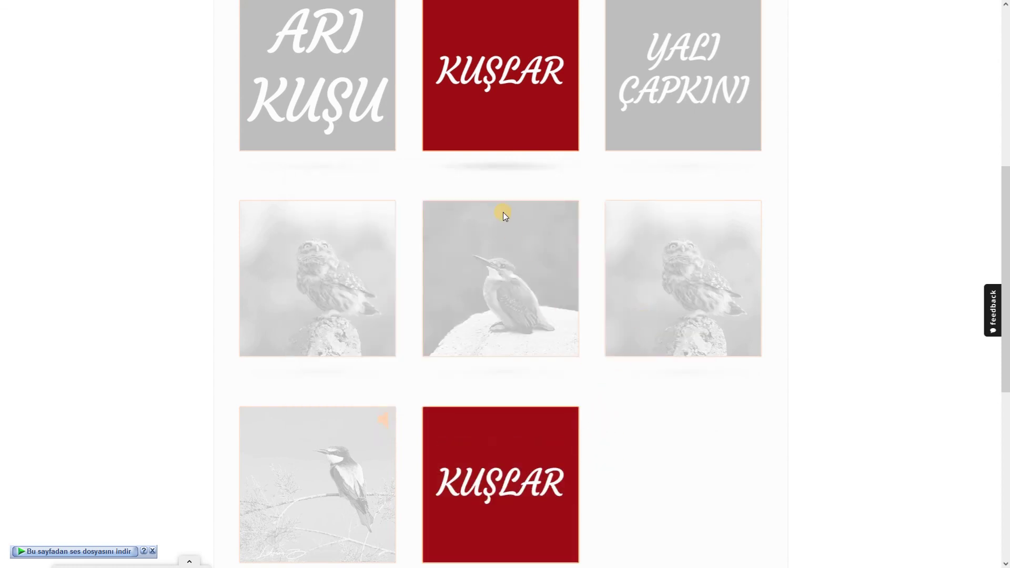
- Match the stork picture in the first row with the remaining card in the third row, and close the match window
click(500, 117)
click(505, 442)
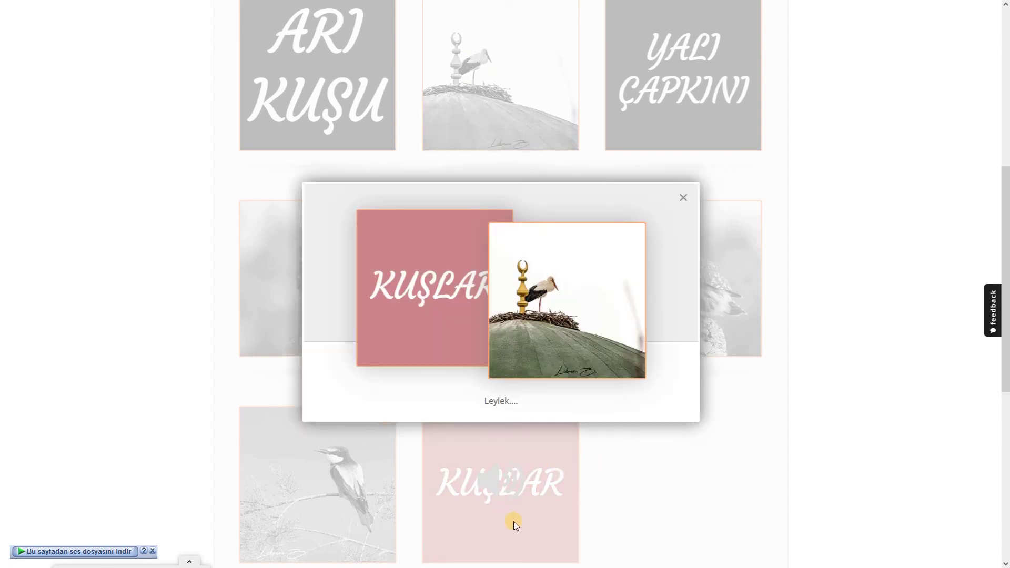
click(683, 198)
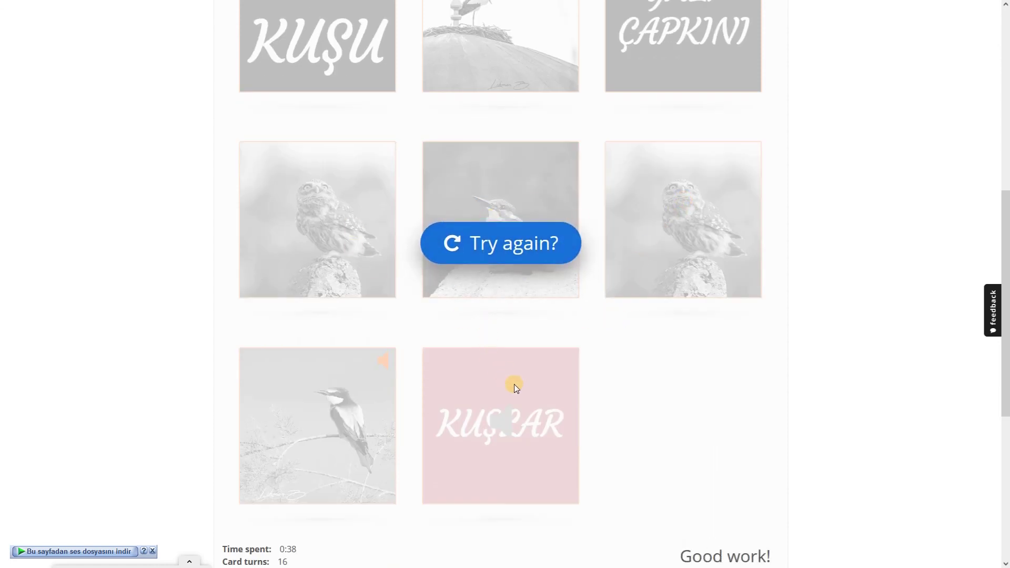
- Examine the finished game's time spent, card turns and closing feedback, and look over the completed card grid
scroll(542, 405, down, 1)
drag(673, 501, 623, 334)
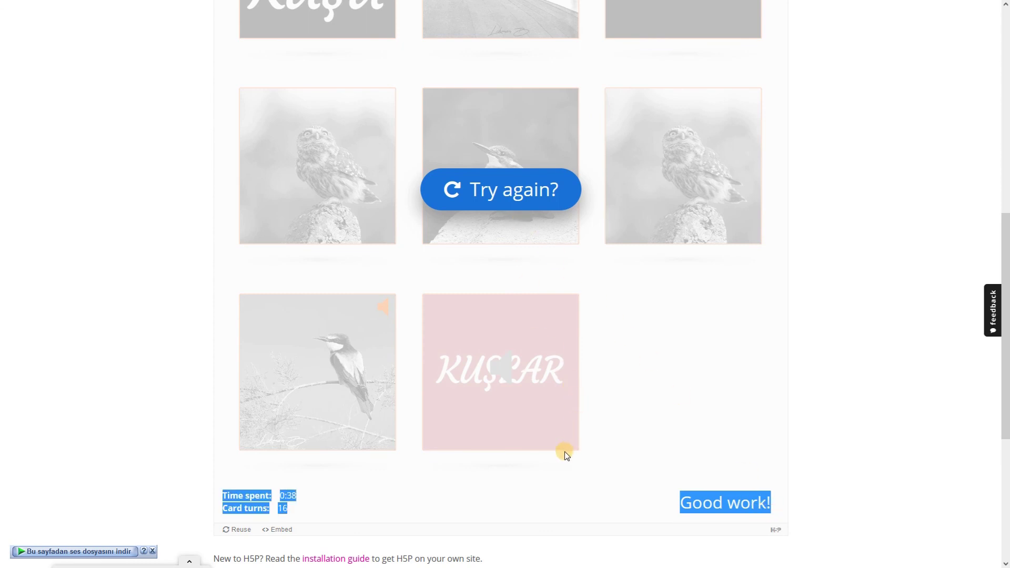
click(577, 500)
scroll(544, 453, up, 2)
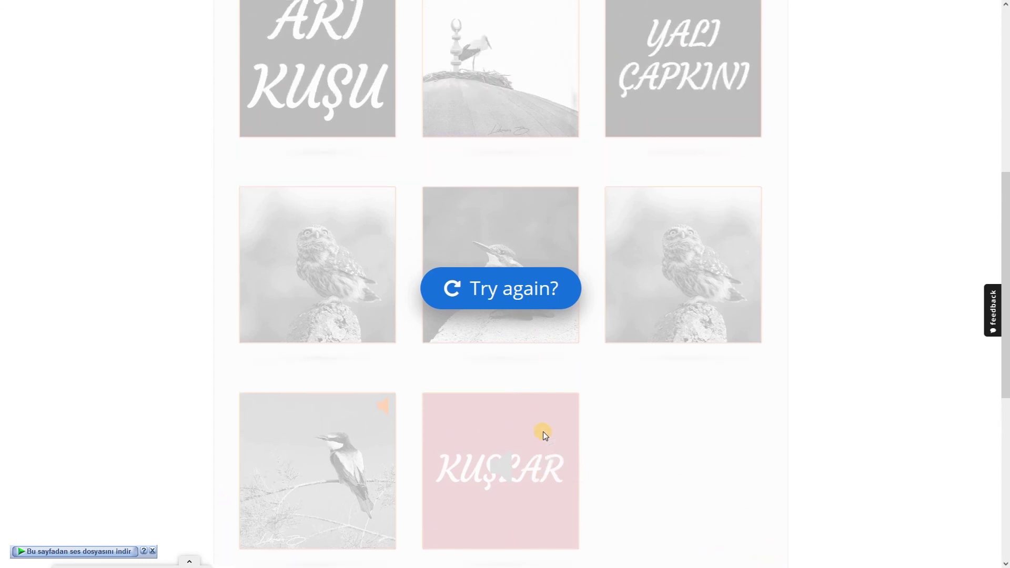
scroll(546, 309, up, 2)
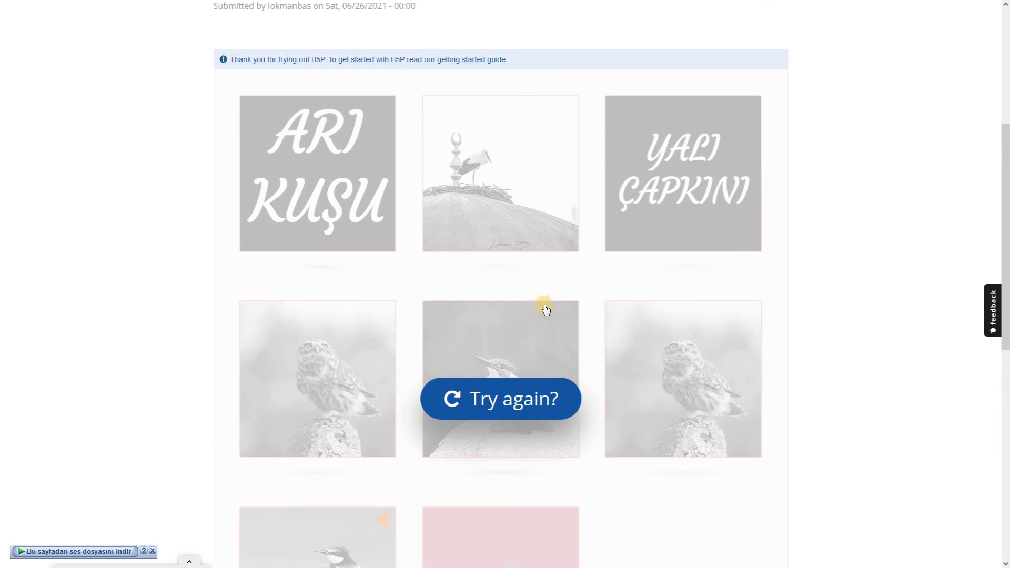